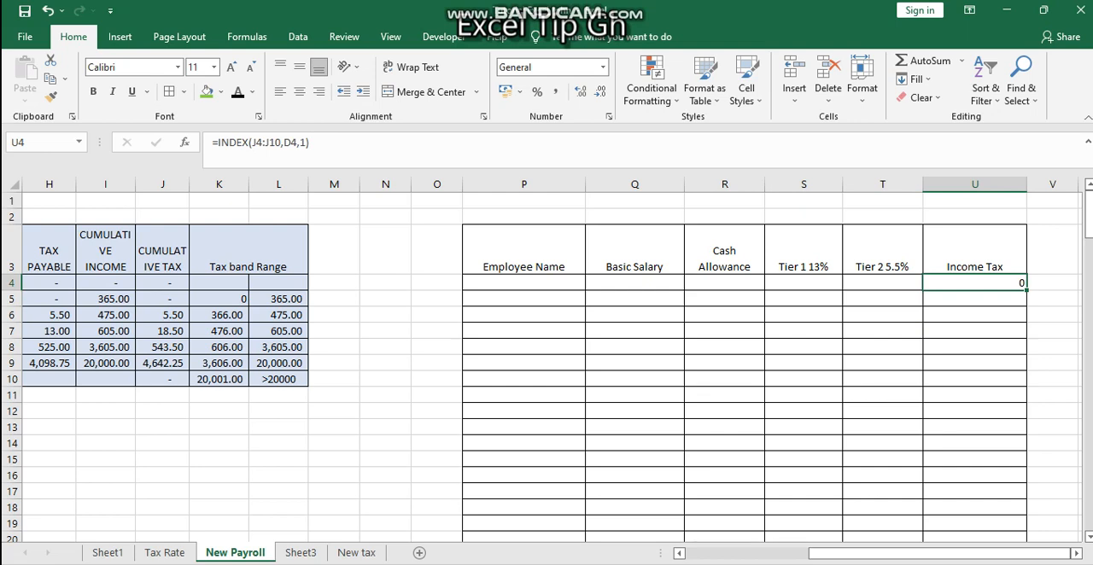
Clear the existing INDEX formula from the first Income Tax cell, U4
key("BackSpace")
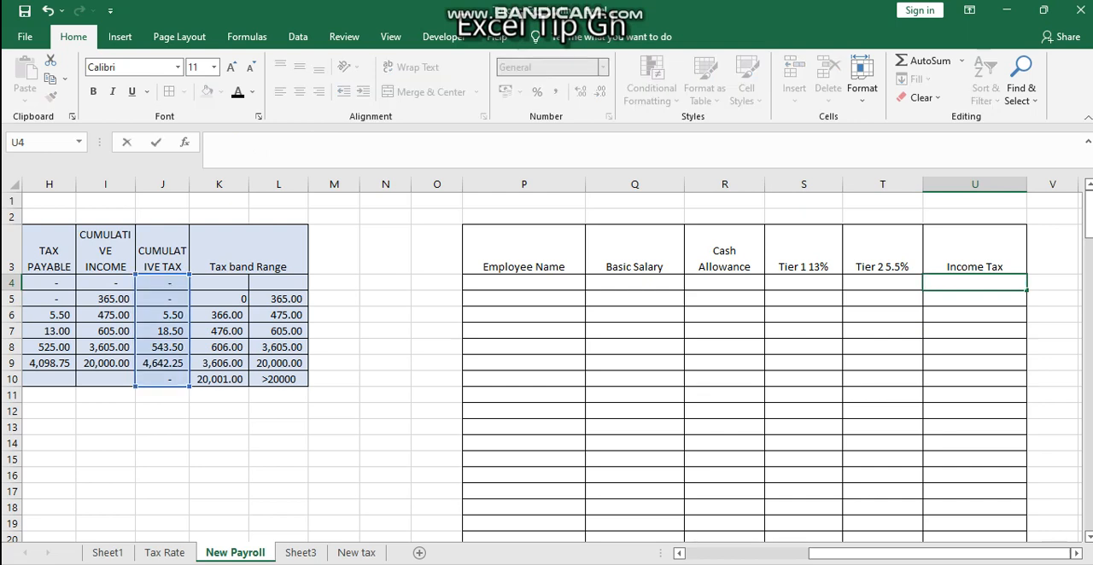
key("Right")
key("Left")
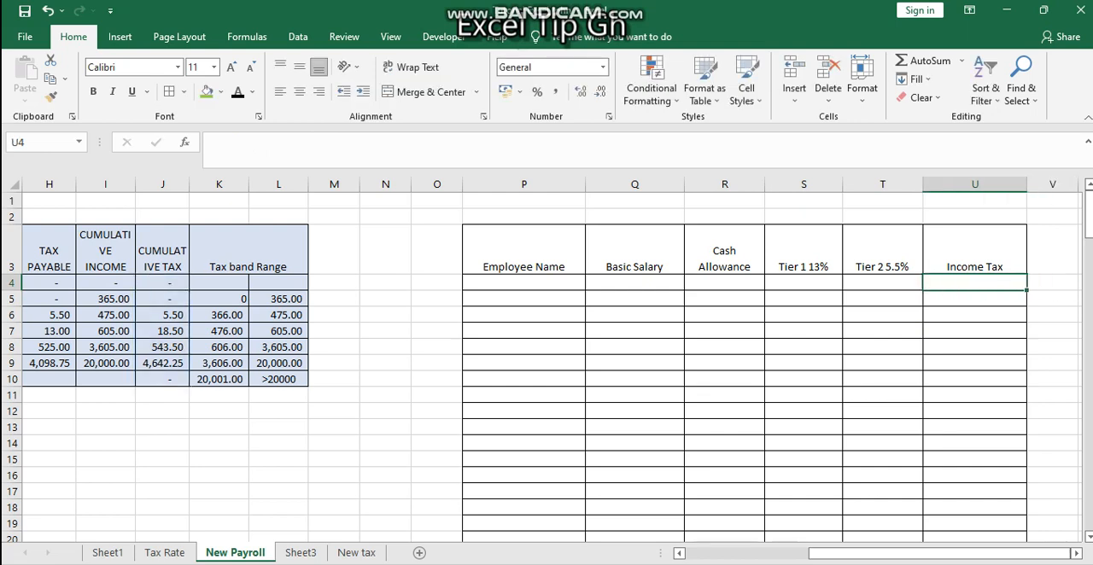
Enter the label "income tax" in cell H12 below the tax band table
scroll(546, 359, "left", 5)
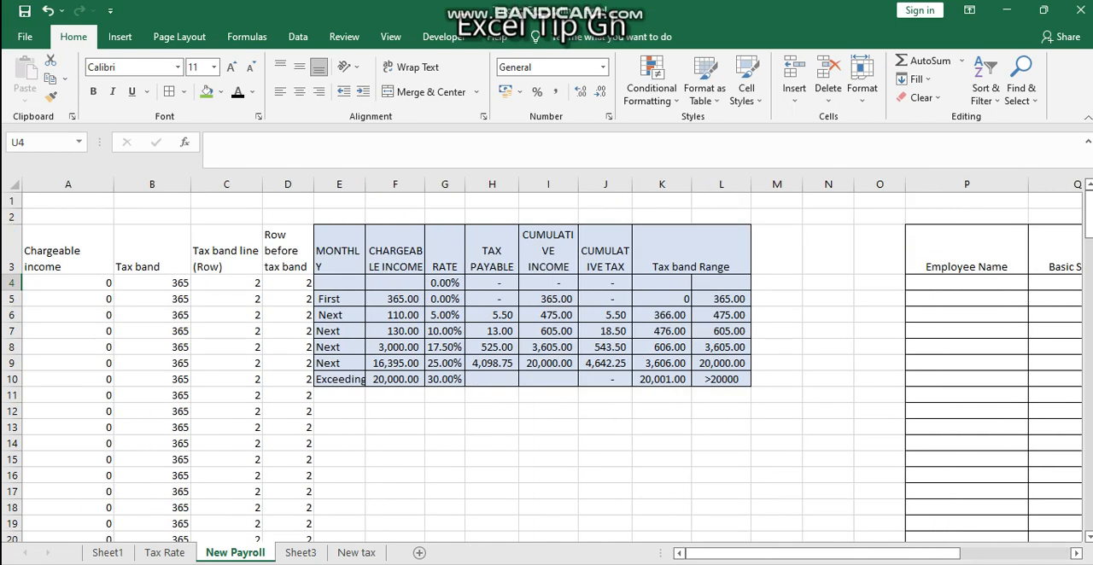
scroll(546, 358, "right", 6)
scroll(547, 358, "left", 6)
left_click(492, 412)
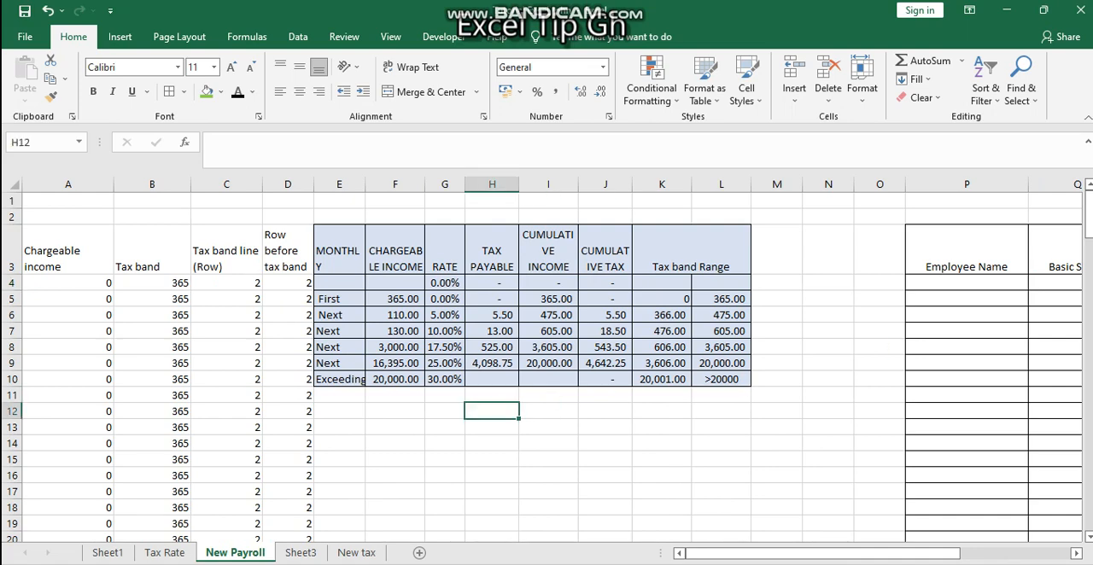
type("income tax")
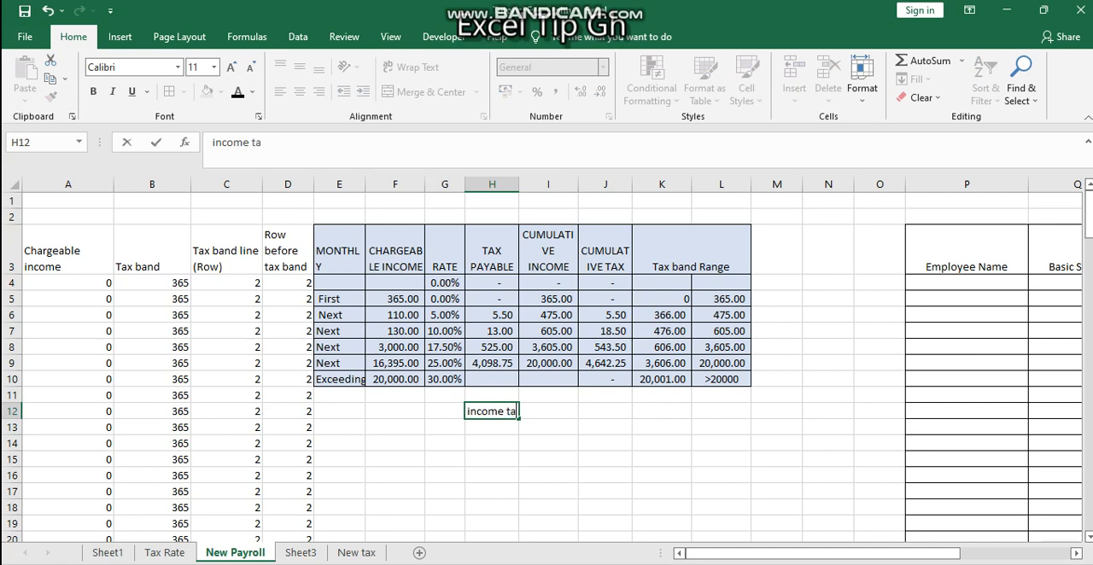
key("Tab")
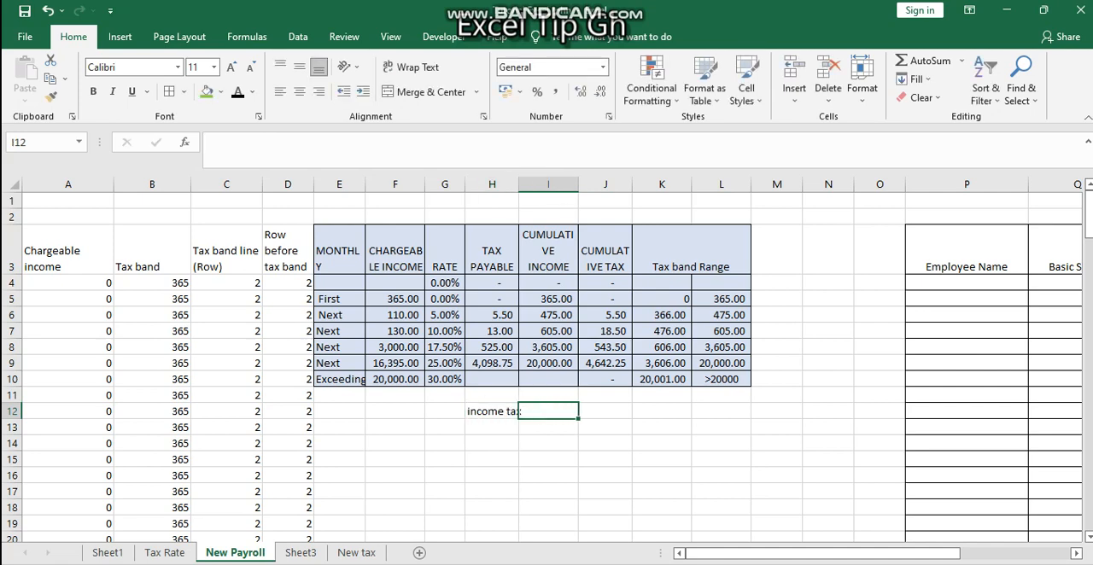
Begin a formula note in I12 with the text "cum. Tax before the tax band row"
type("cum. Tax b")
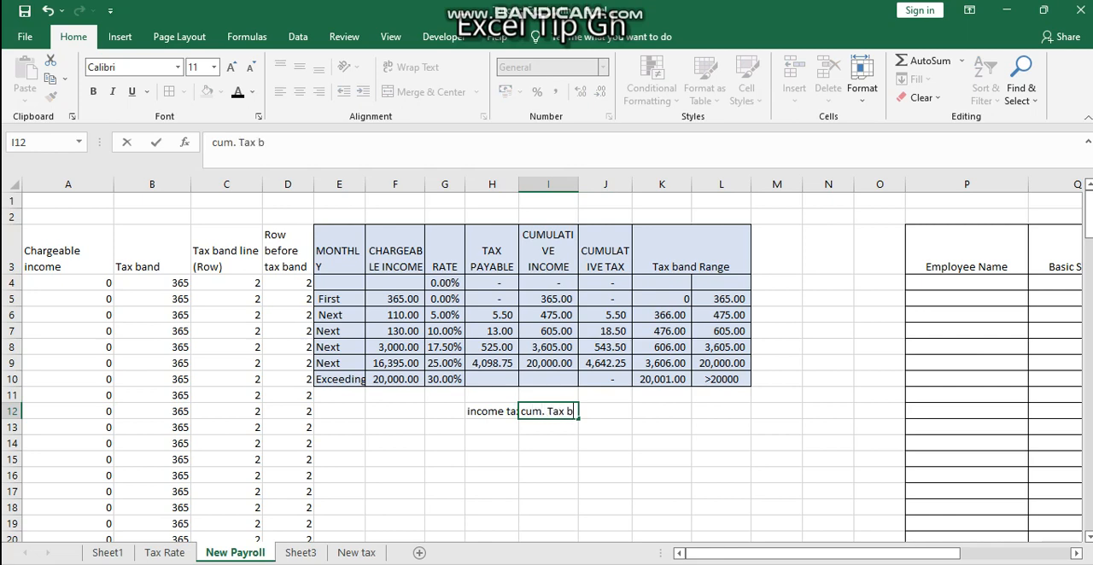
type("4")
key("BackSpace")
type("efore the ")
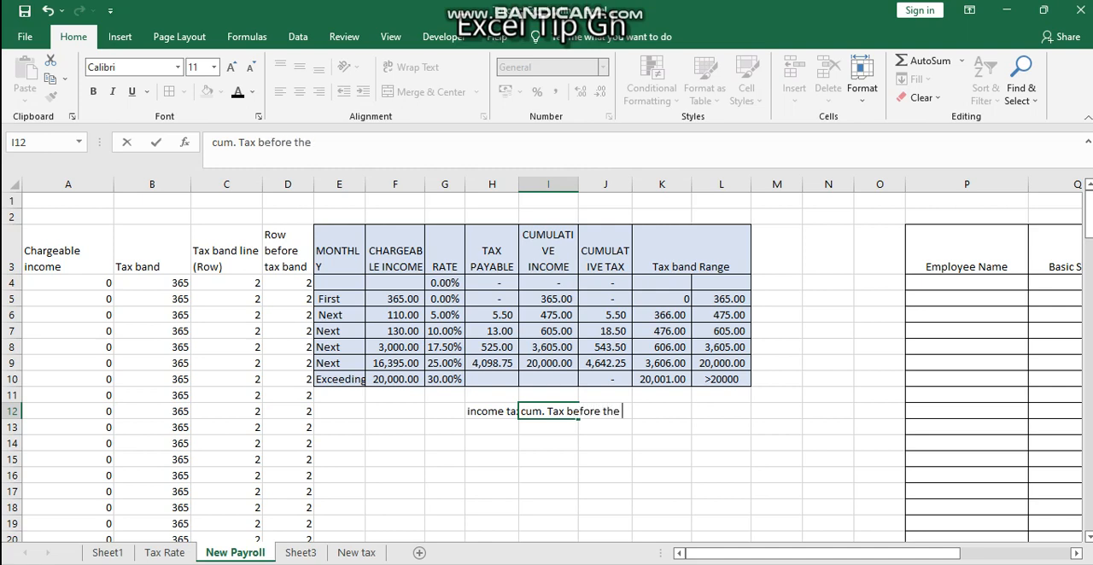
type("tax band row")
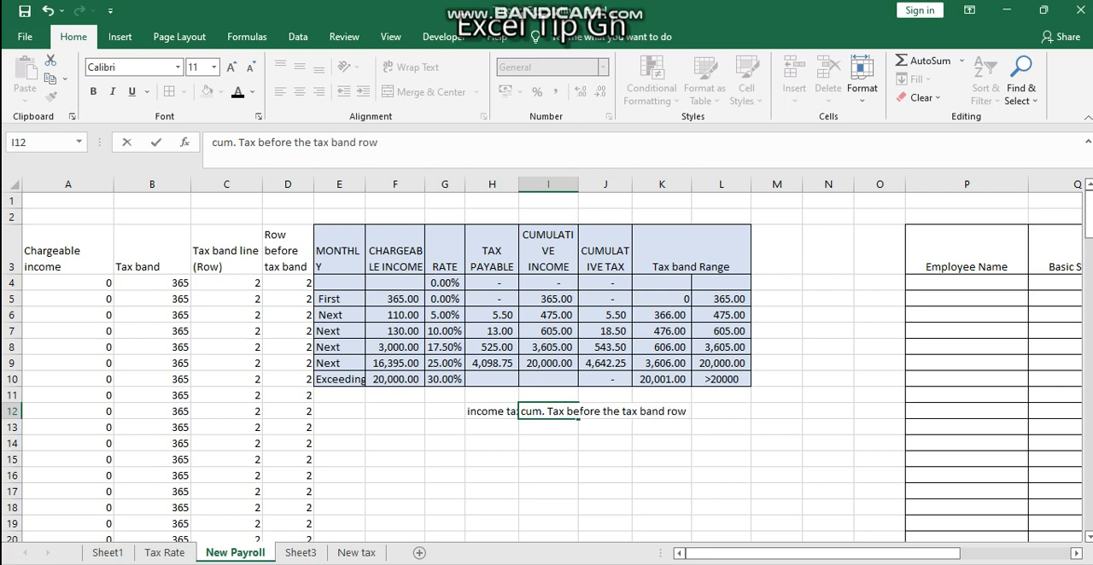
type(" +")
Continue the note in I12 with " + tax band rate * (chargeable income"
type("tax band rat")
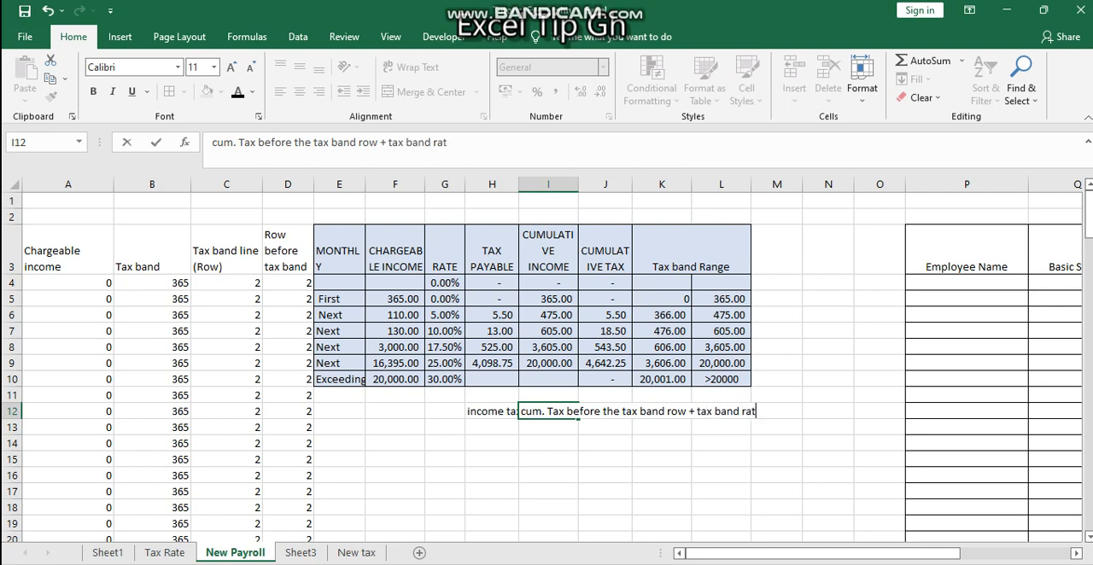
type("e * (charge")
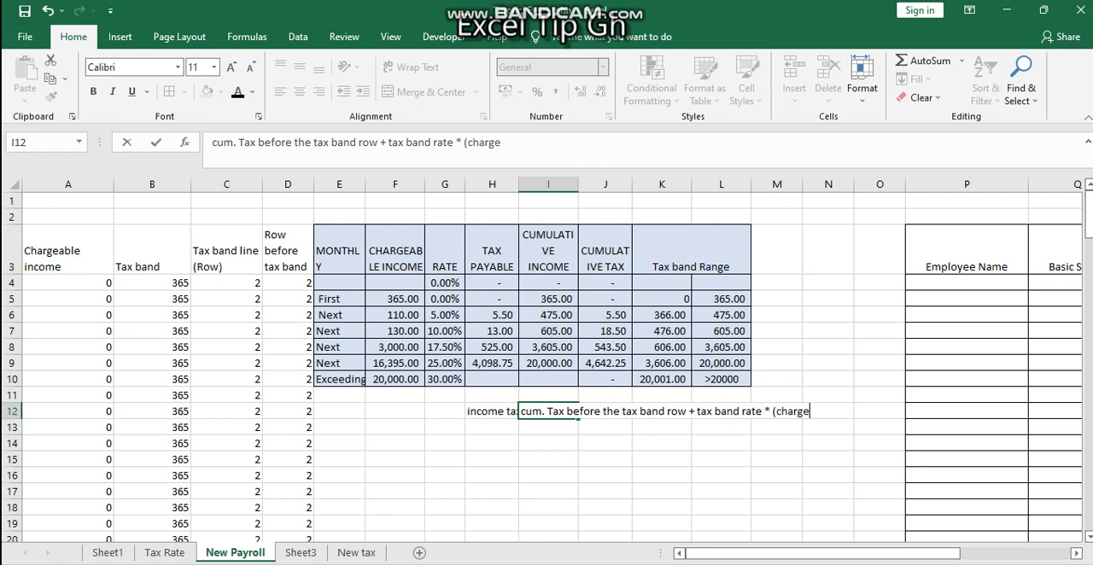
type("able income")
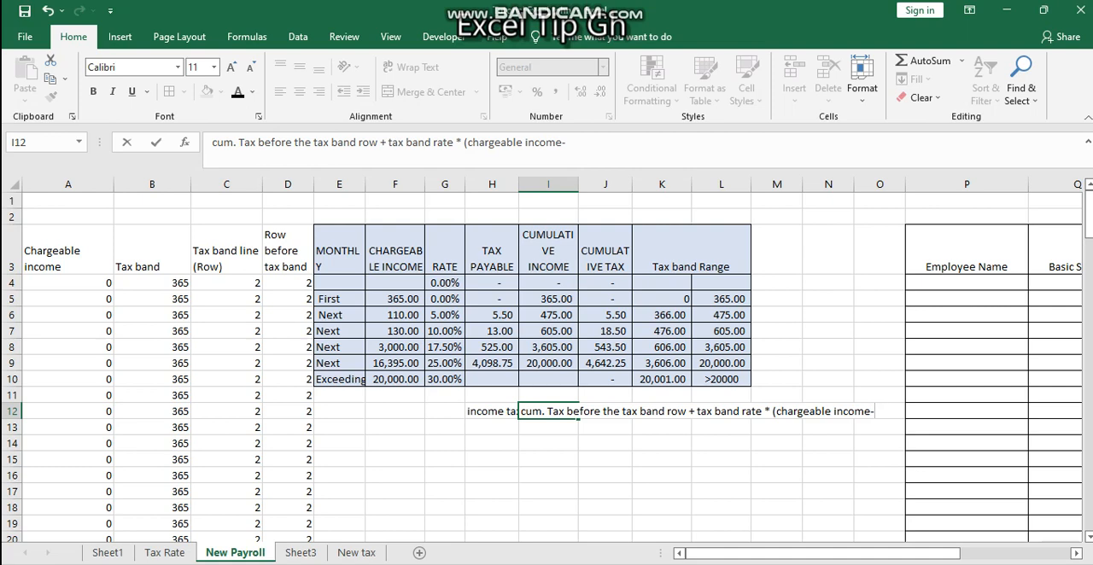
Complete the note in I12 with "-cum. Income before the tax band row)"
type("-cum. Income")
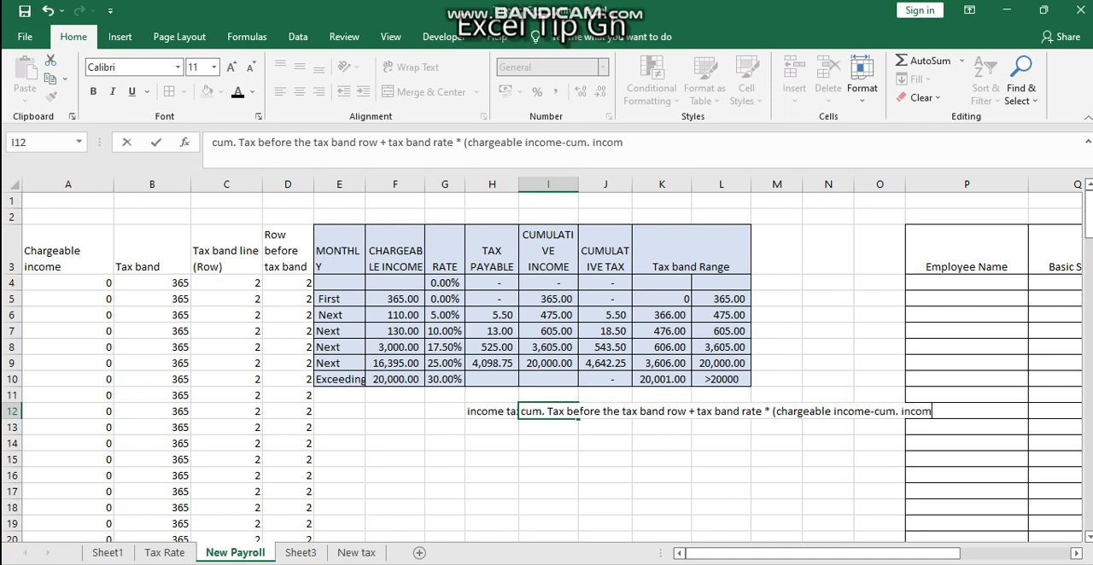
type(" before the tax band")
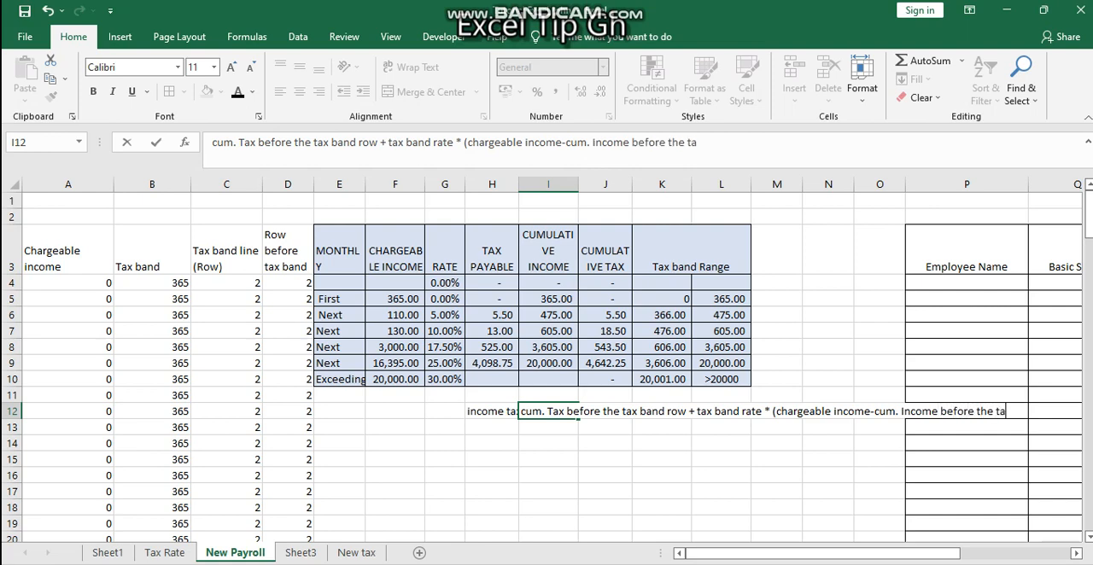
type(" l")
key("BackSpace")
type("row")
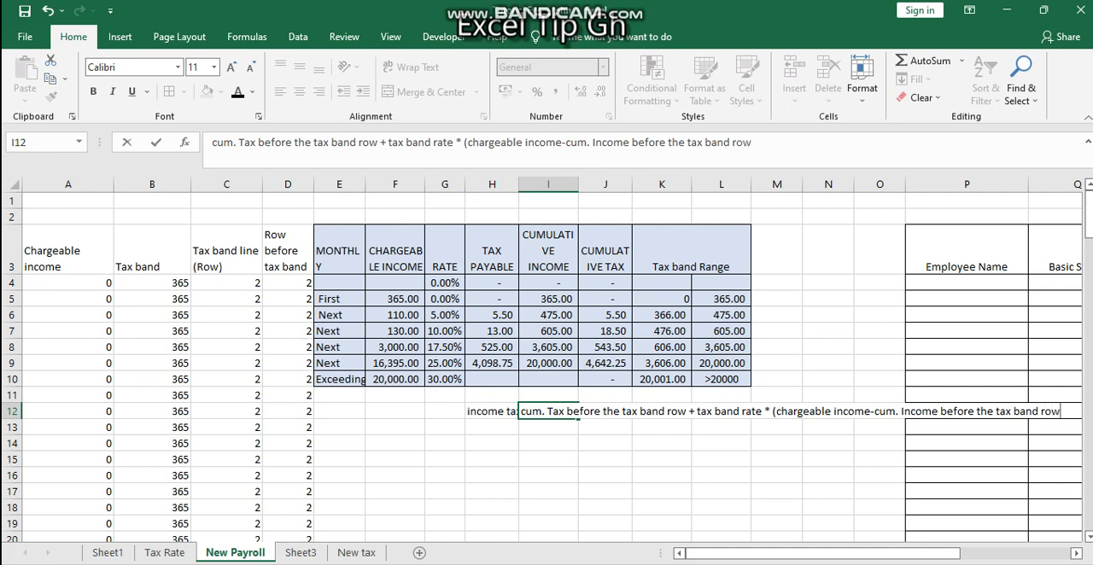
type(")")
key("Return")
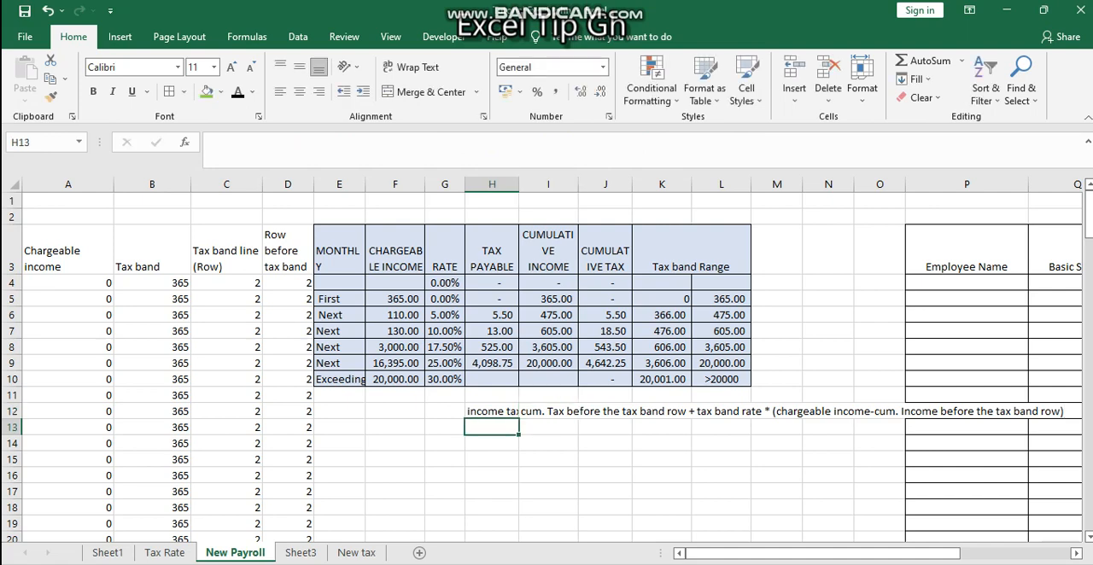
Move the income tax label and its formula note from H12:I12 to E12:F12
left_click_drag(491, 410, 548, 411)
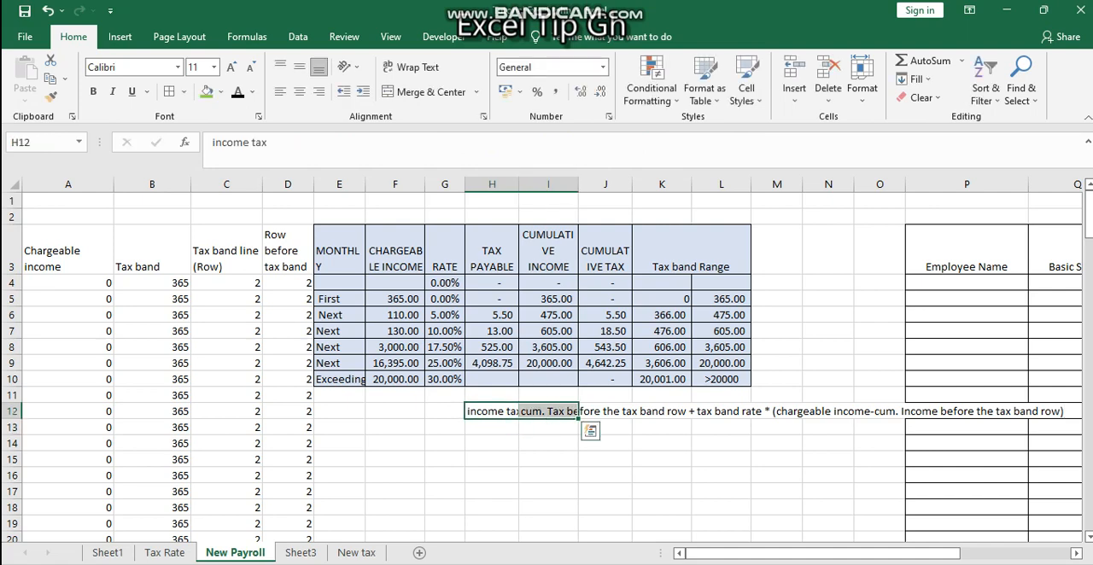
key("ctrl+c")
key("Left")
key("Left")
key("Left")
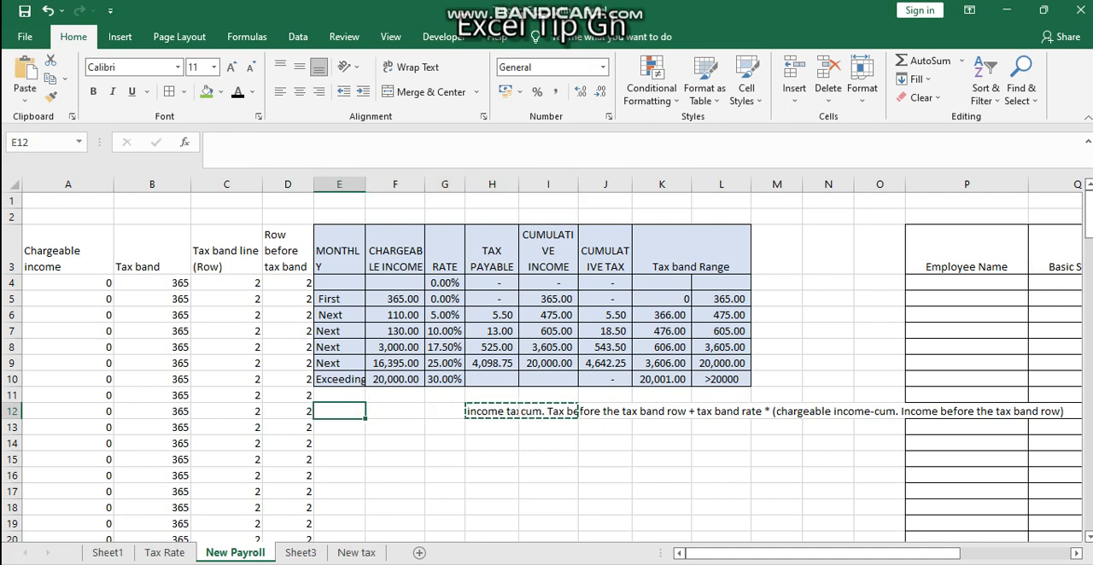
key("ctrl+v")
key("Escape")
key("Right")
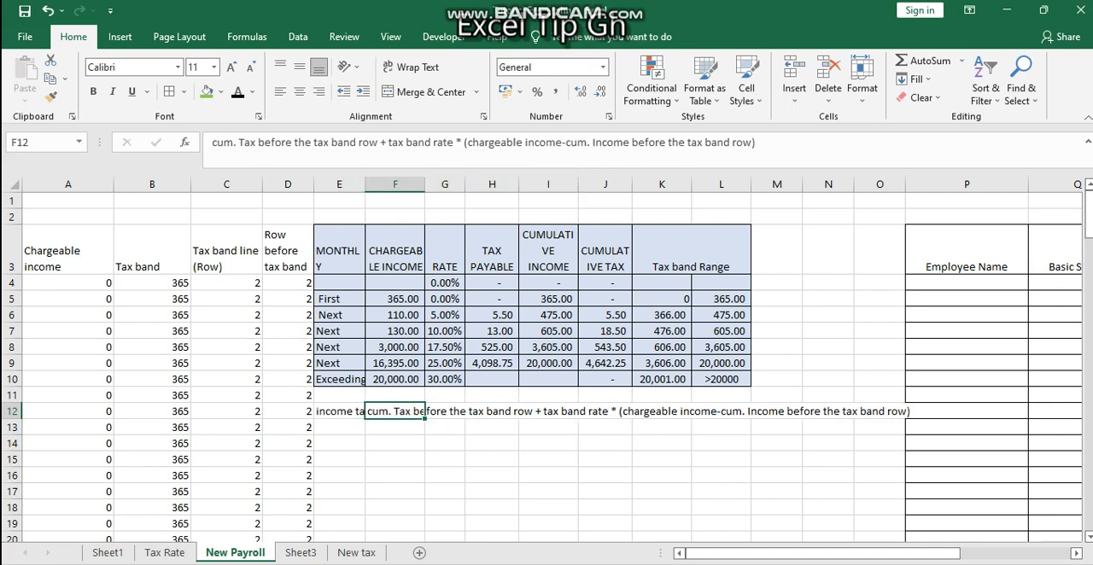
key("Right")
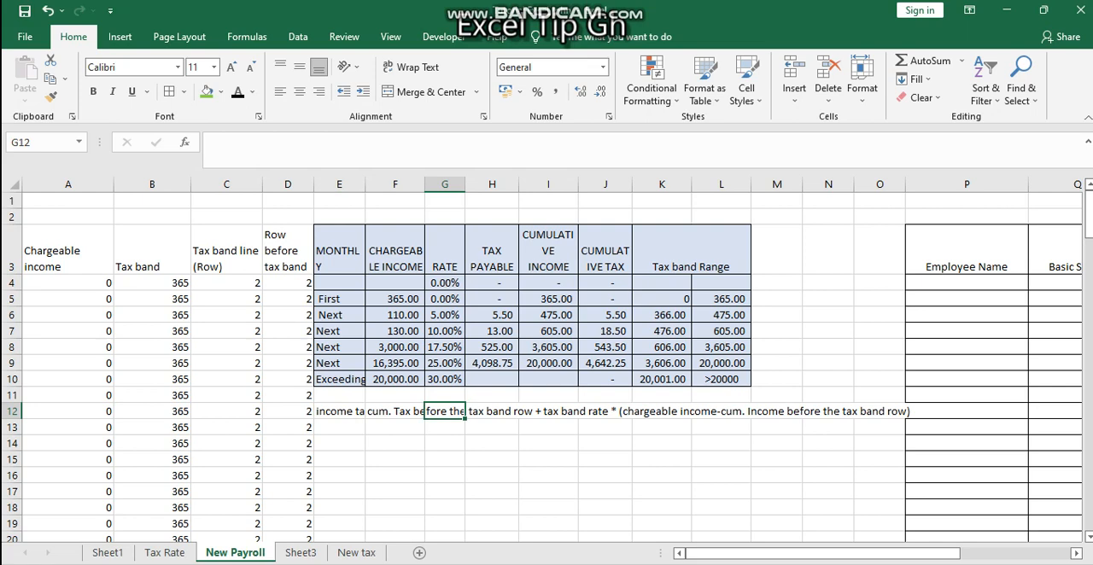
key("Left")
left_click(445, 443)
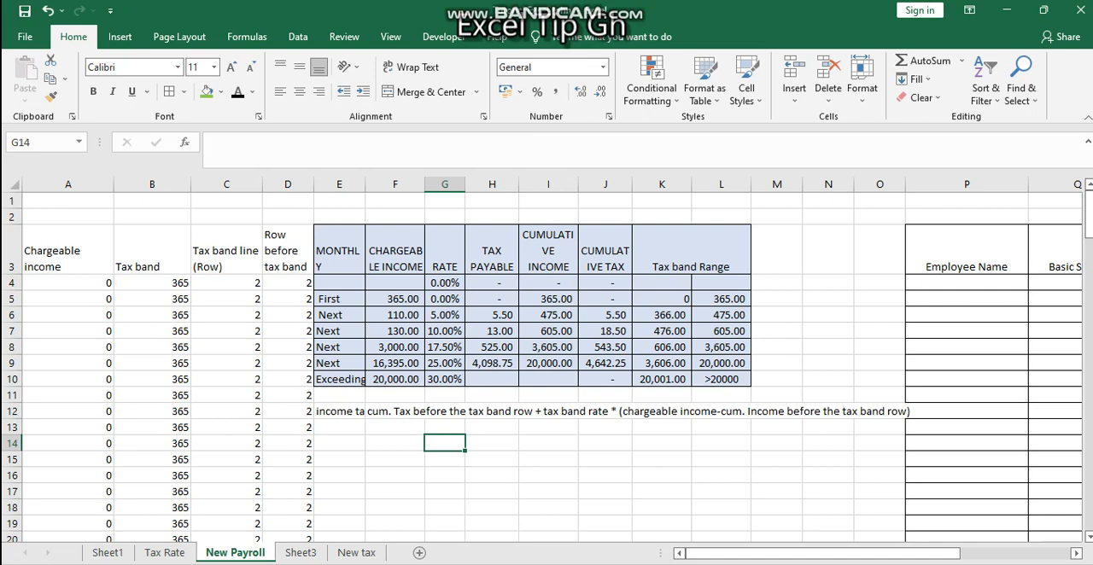
Start an INDEX formula in Income Tax cell U4 with the cumulative tax range J4:J10 as its array
left_click(880, 316)
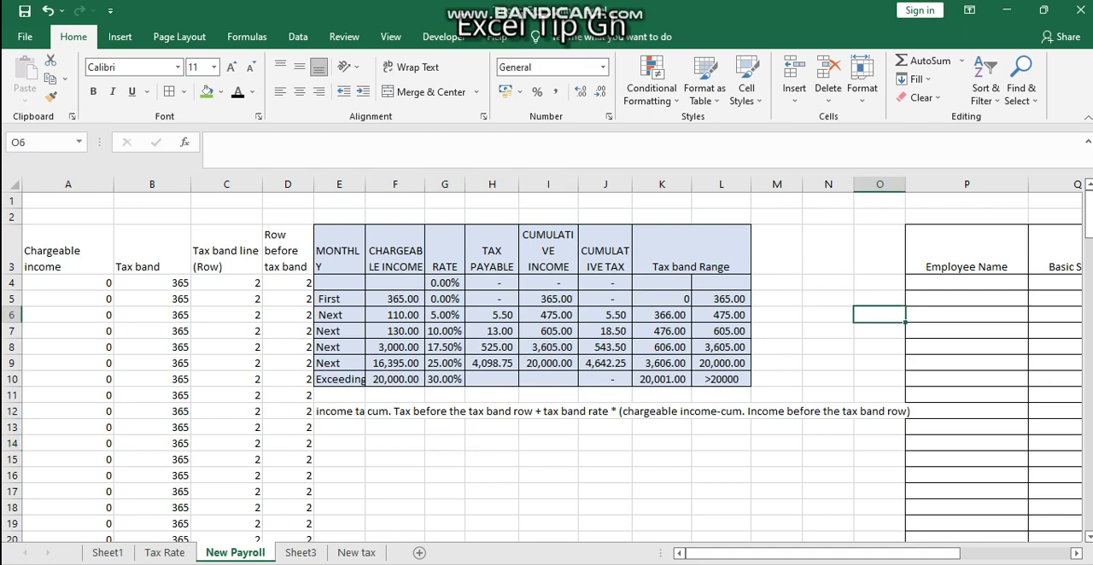
scroll(546, 358, "right", 3)
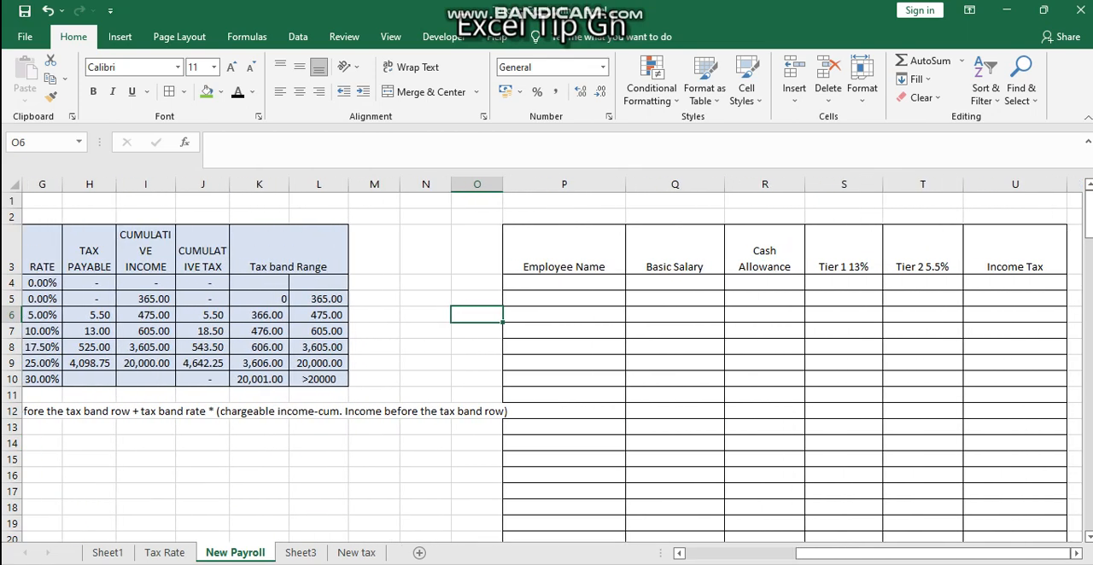
left_click(1015, 283)
type("=")
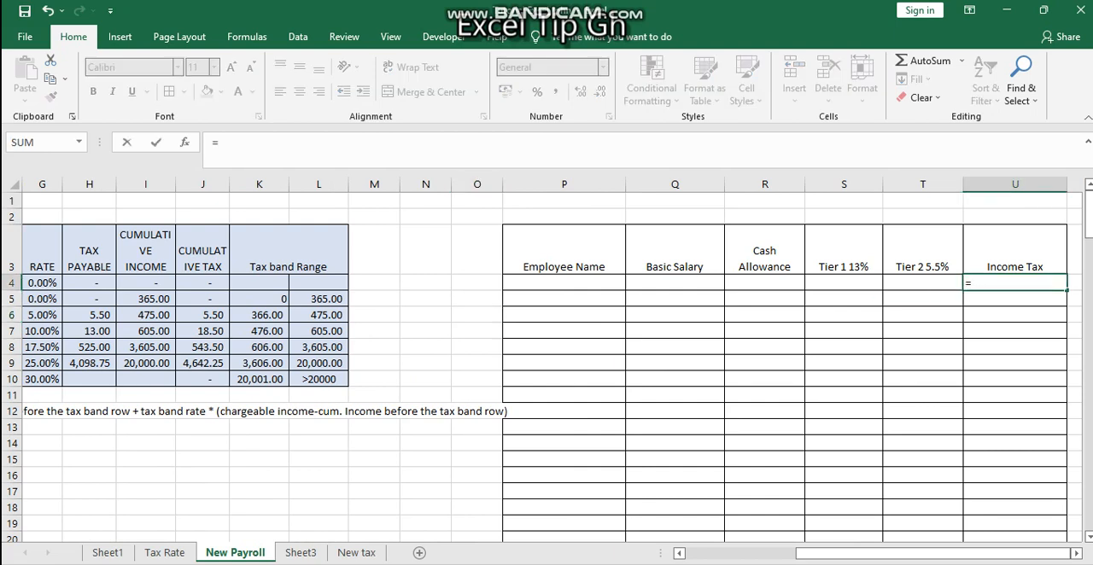
type("inde")
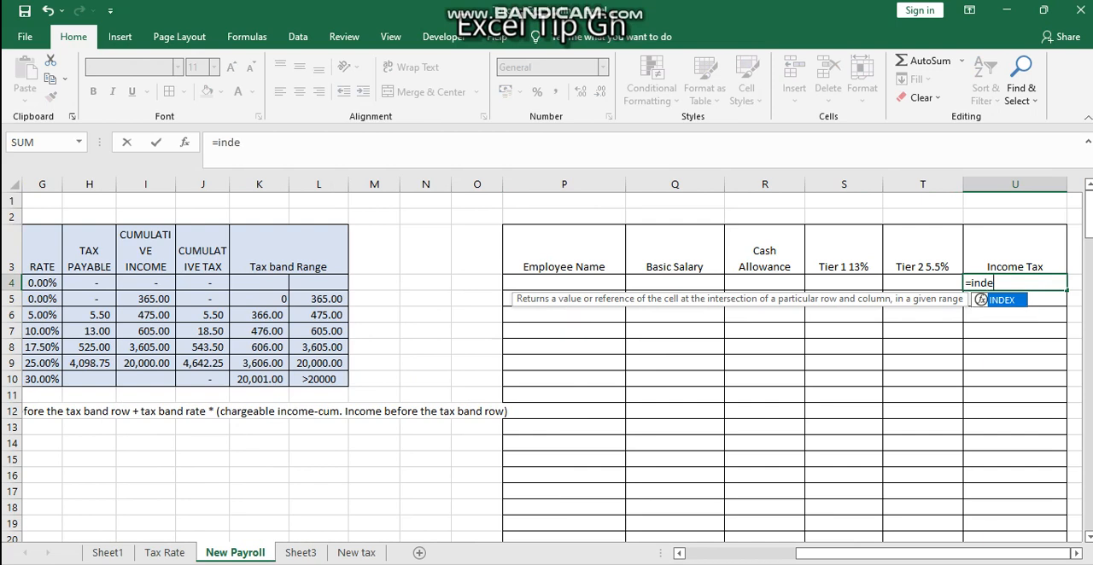
key("Tab")
key("Left")
key("Left")
key("Left")
key("Left")
key("Left")
key("Left")
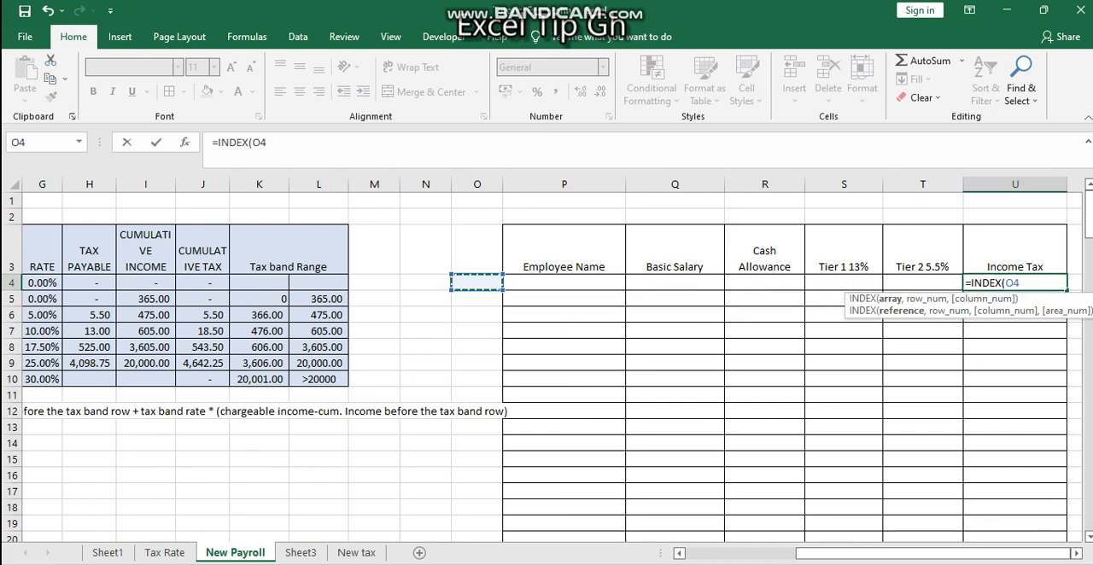
left_click_drag(202, 282, 202, 379)
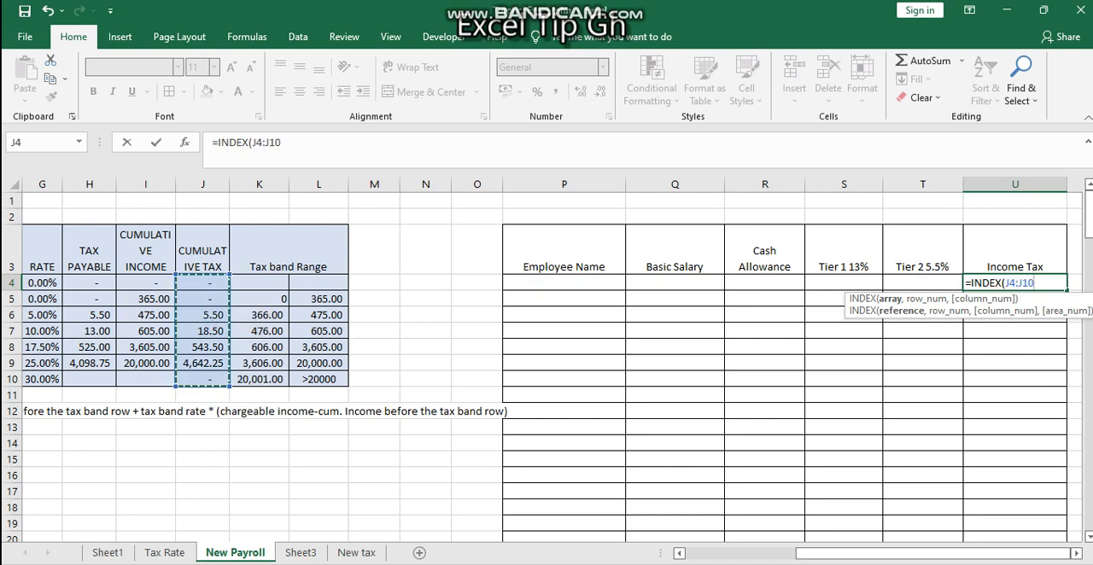
type(",")
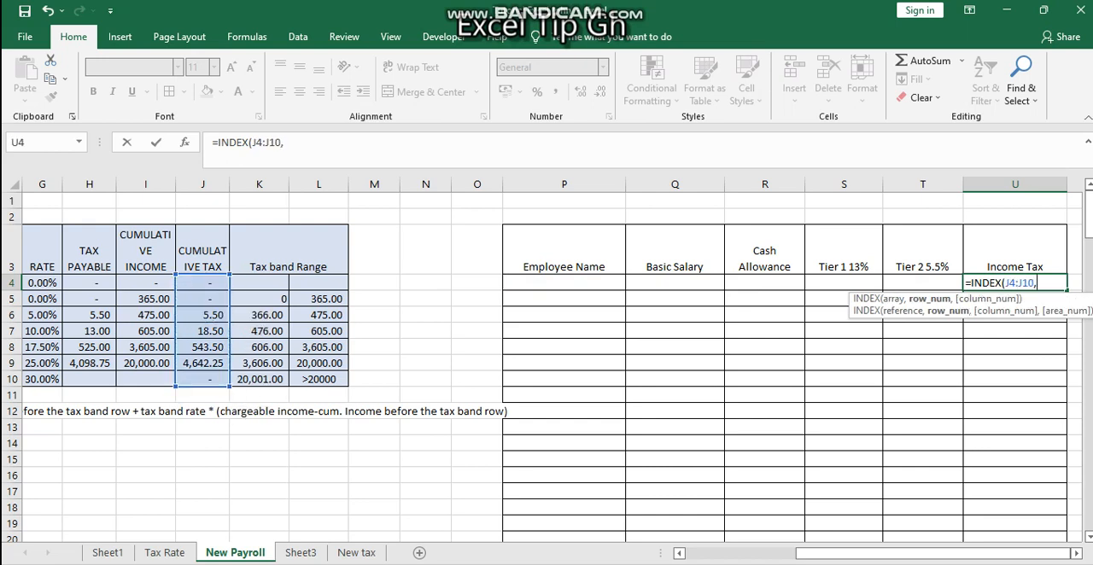
Complete the first INDEX with D4, the row before the tax band, as row number and 1 as column number
left_click(202, 332)
scroll(202, 332, "left", 5)
scroll(202, 331, "right", 1)
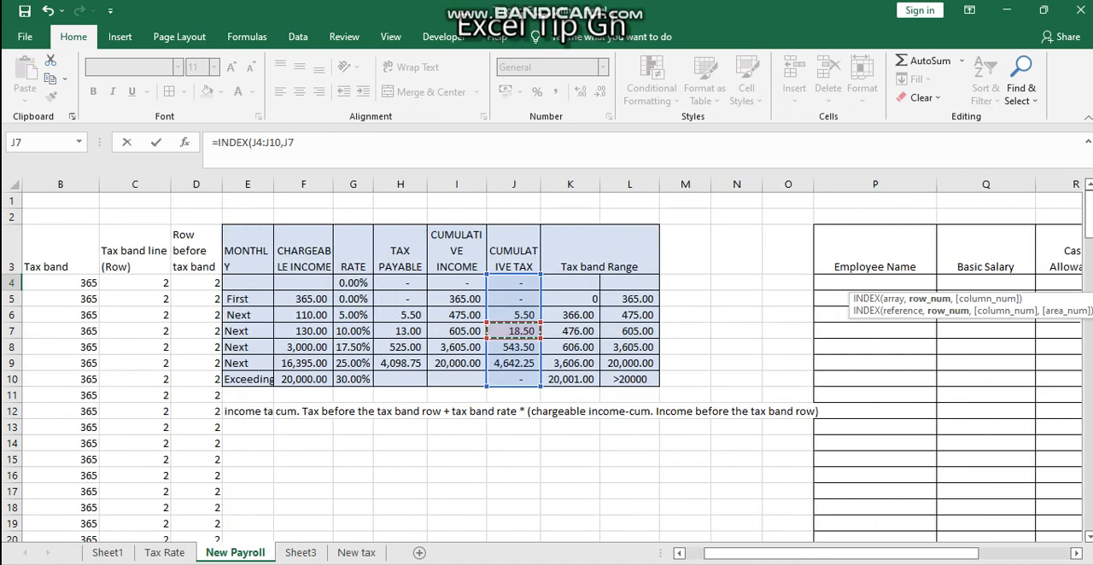
scroll(547, 367, "left", 1)
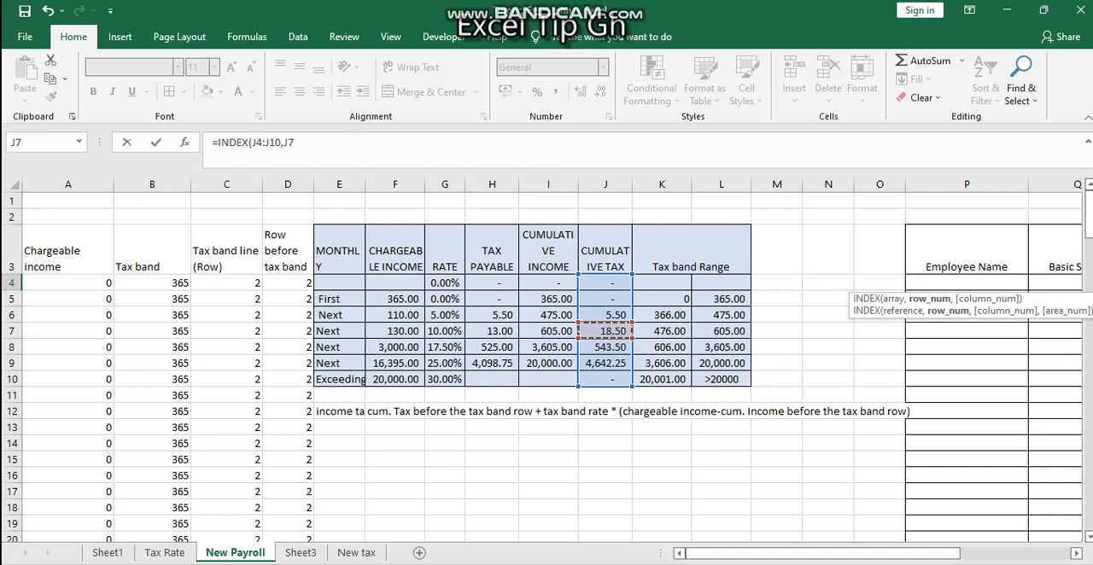
left_click(287, 282)
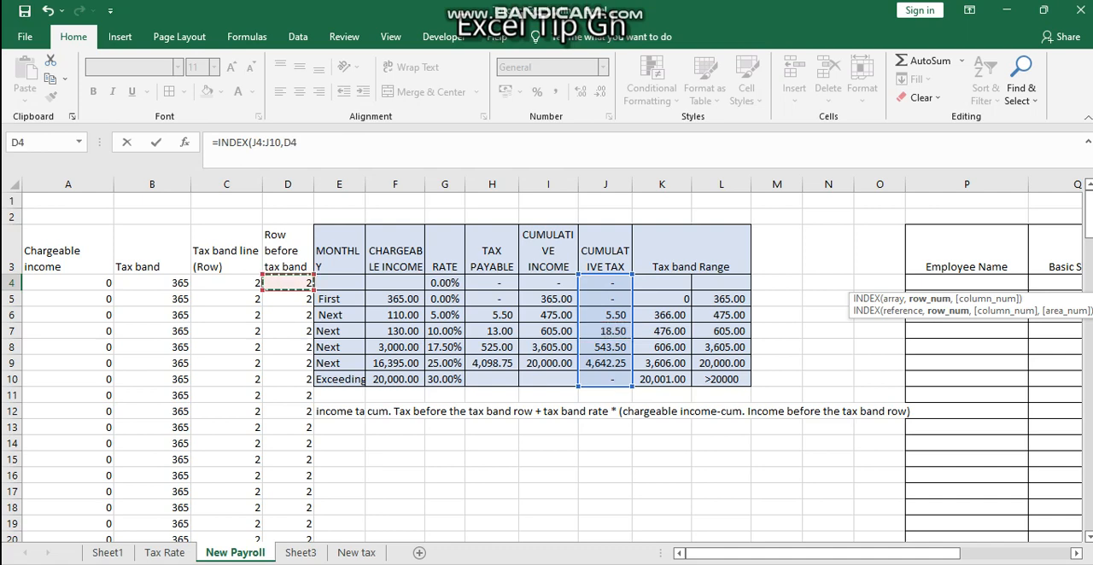
type(",")
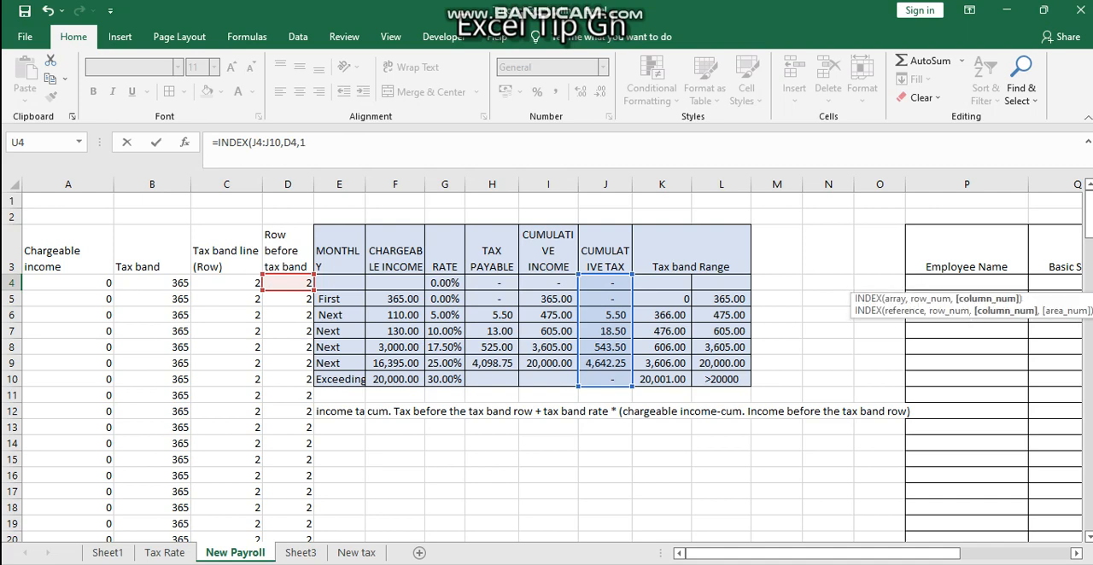
type("1)+(")
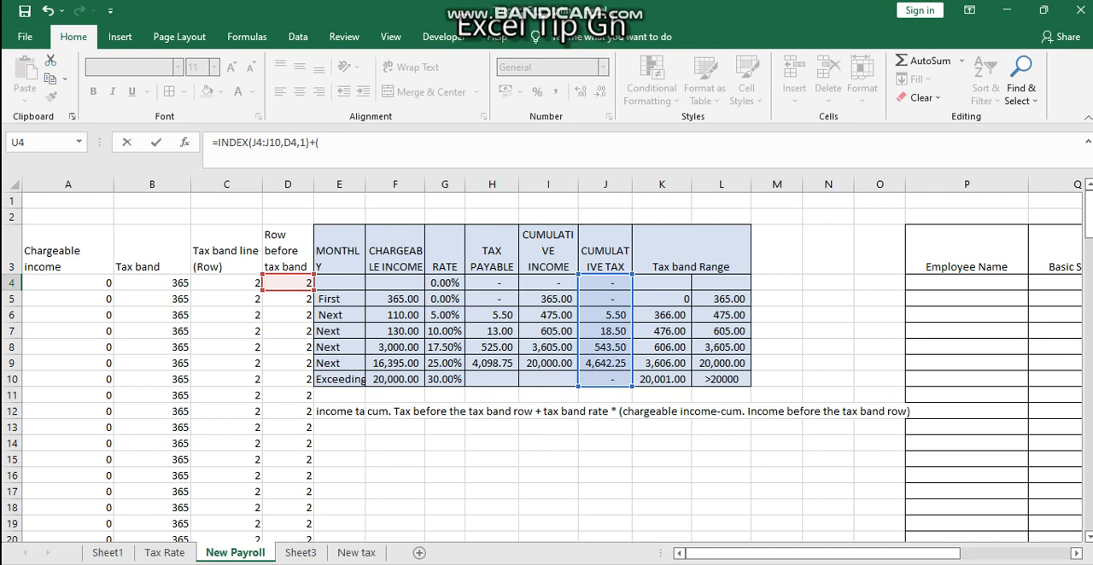
Add a second INDEX to the U4 formula on rate range G4:G10, with tax band row C4 and column 1
type("ind")
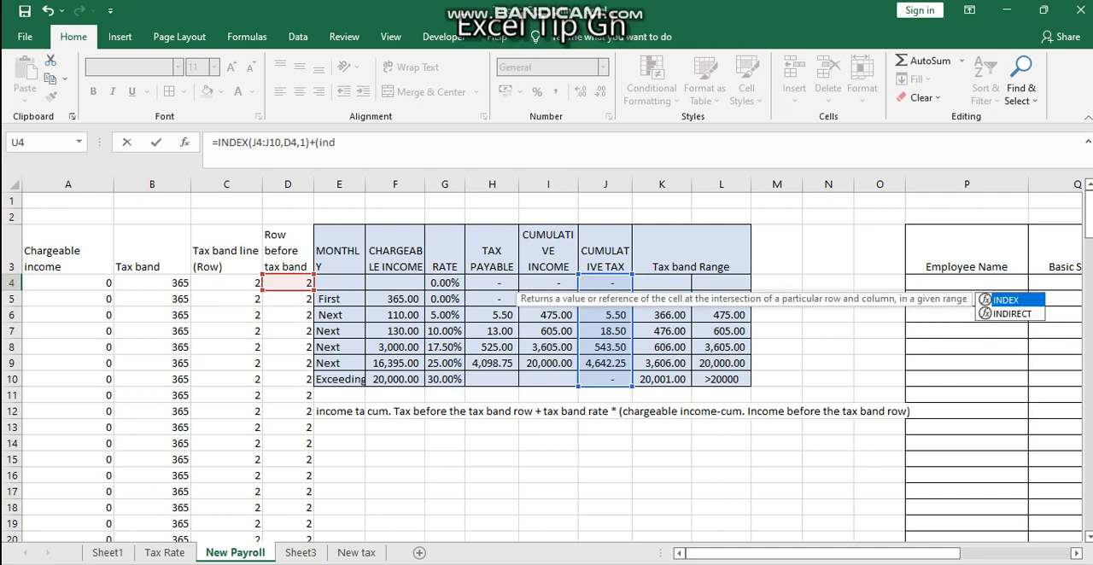
key("Tab")
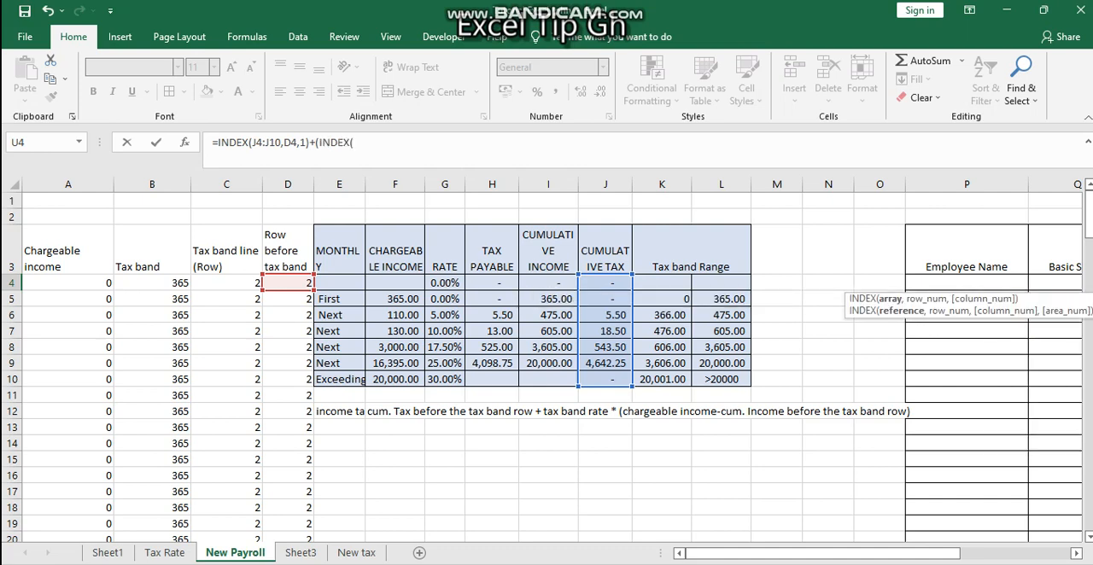
left_click_drag(444, 283, 444, 379)
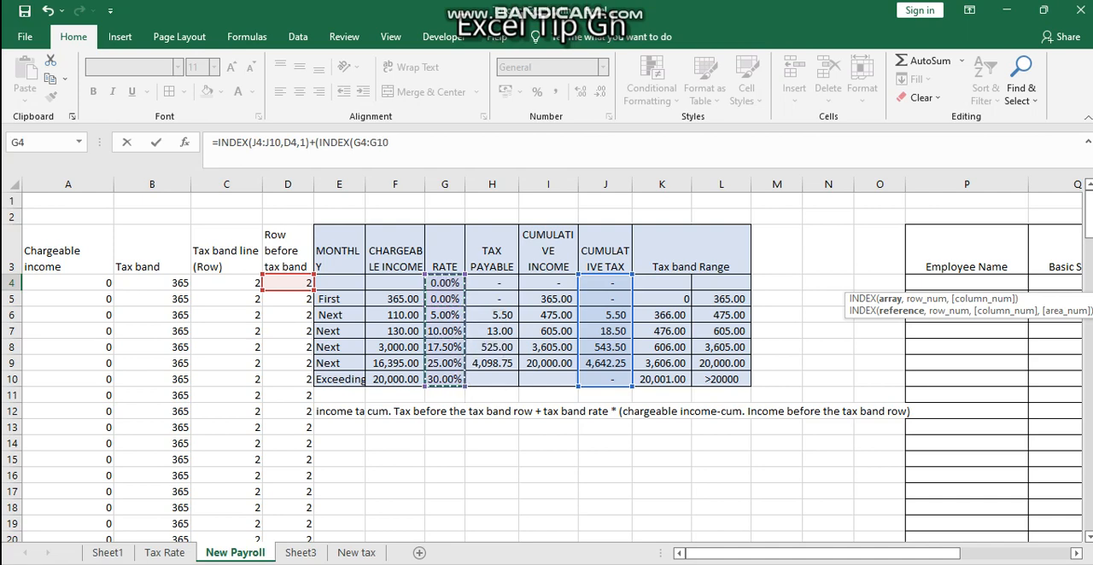
type(",")
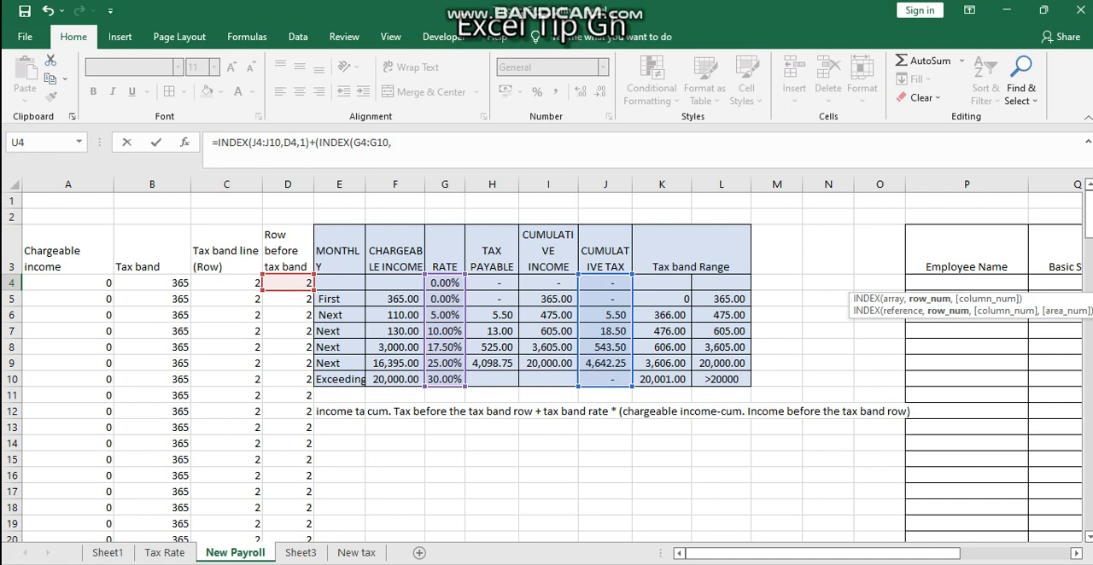
left_click(226, 283)
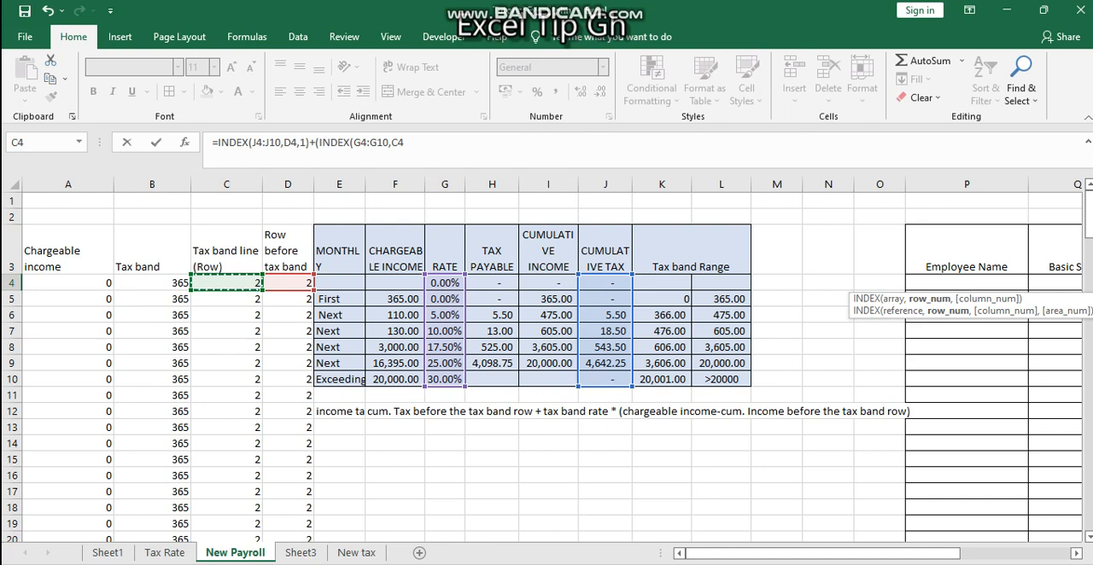
type(",")
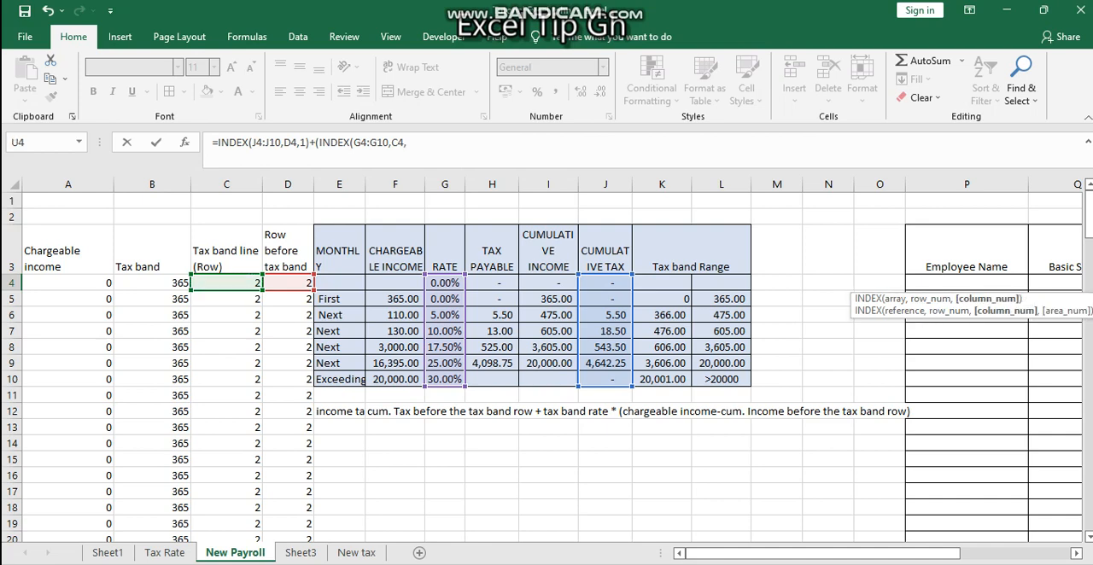
type("1)*(")
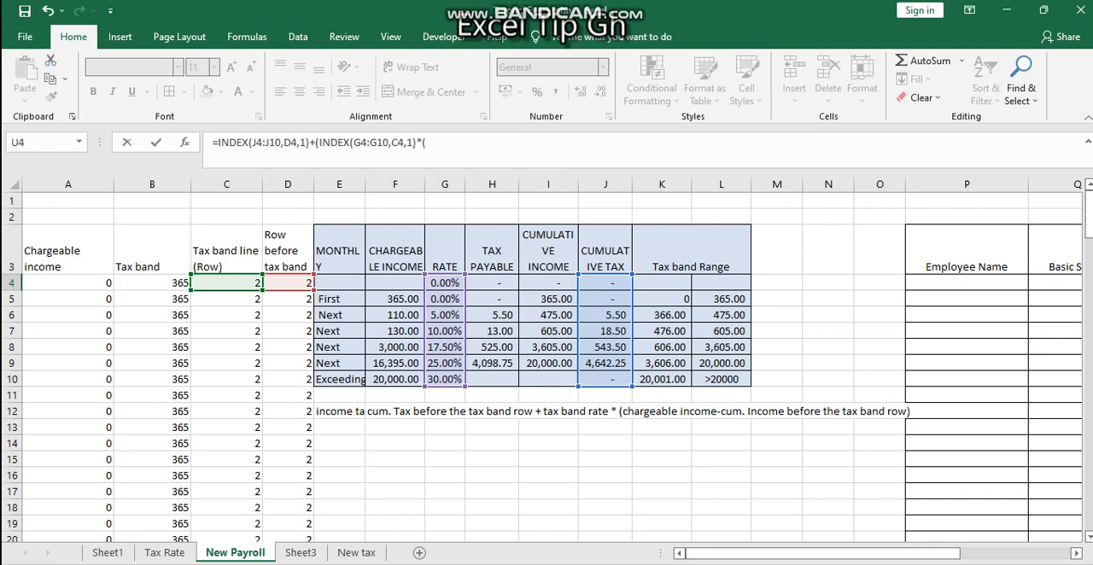
Multiply the rate by chargeable income A4 minus INDEX(I4:I10,D4), and enter the completed formula with the closing brackets corrected
left_click(68, 283)
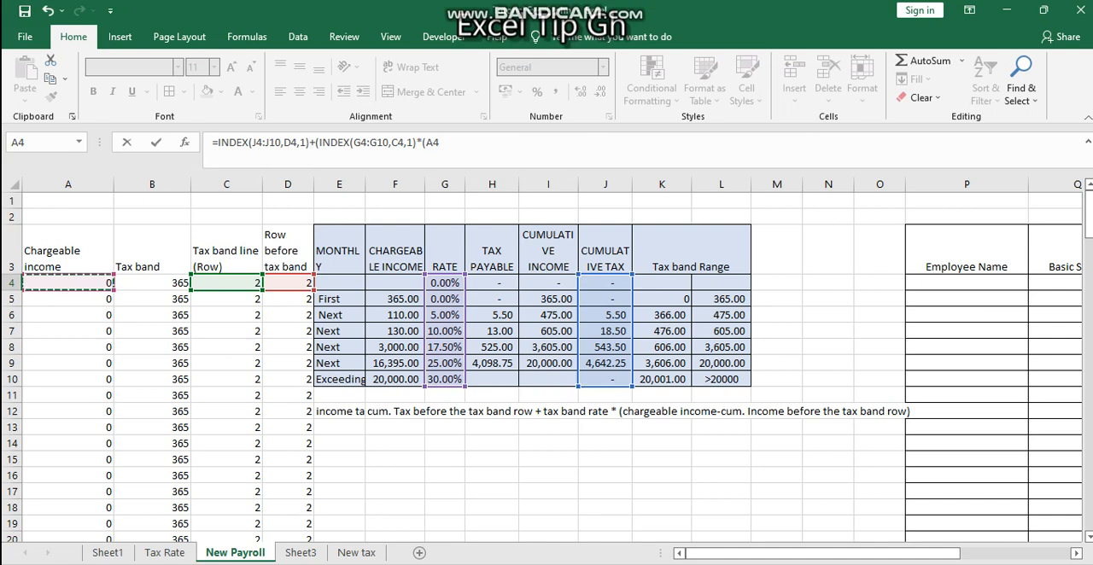
type("-")
type("INDEX(")
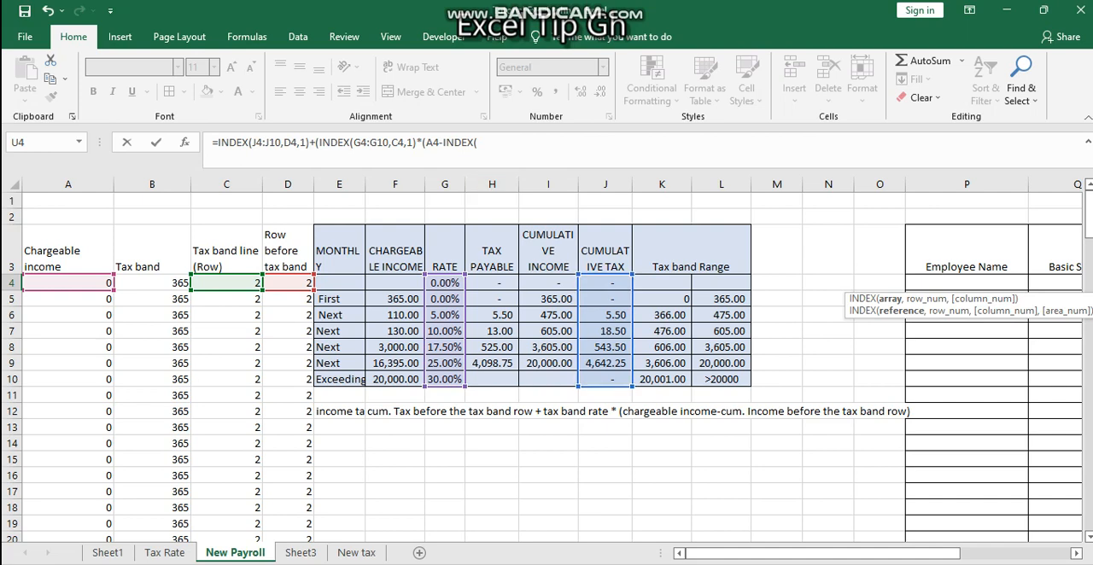
left_click_drag(548, 283, 570, 384)
type(",")
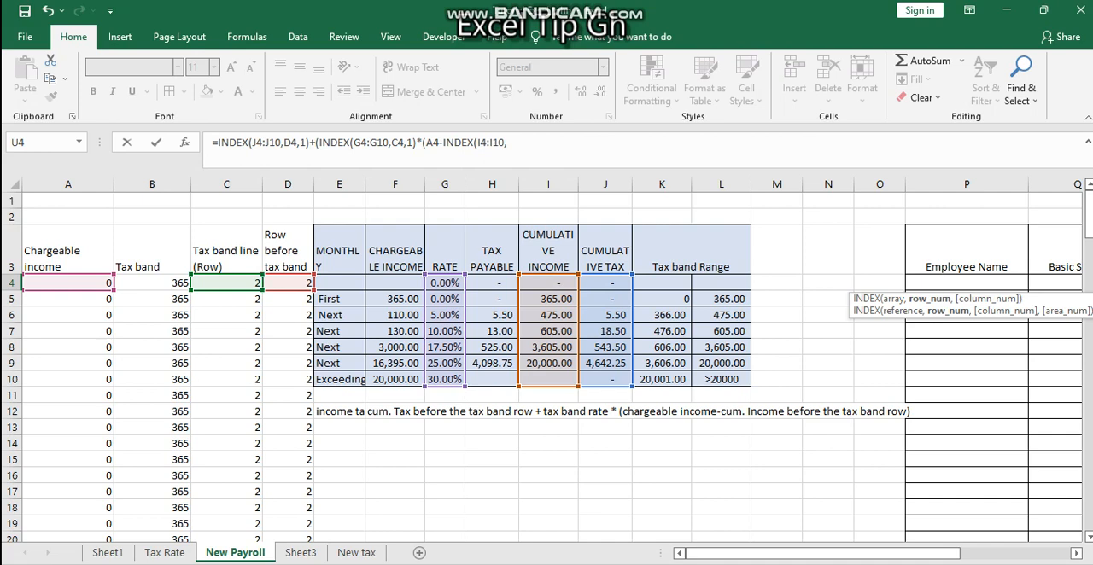
left_click(288, 282)
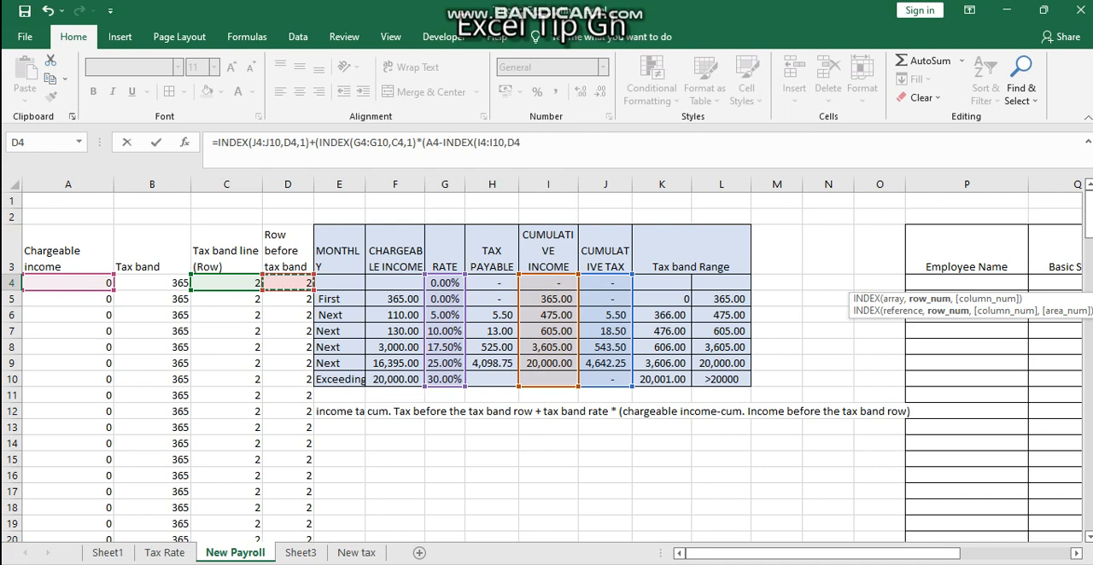
type(")")
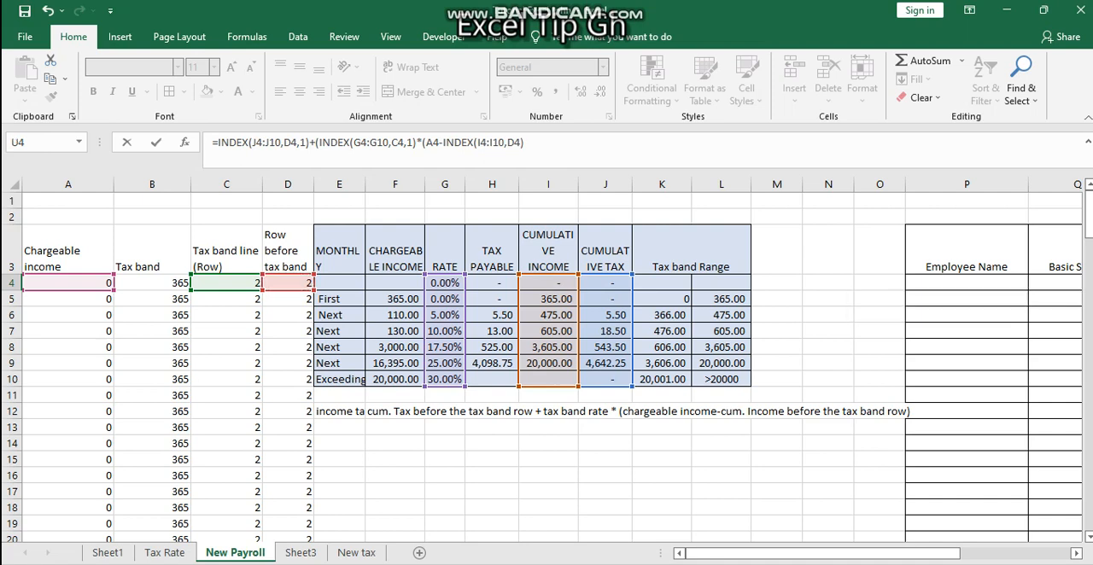
key("Return")
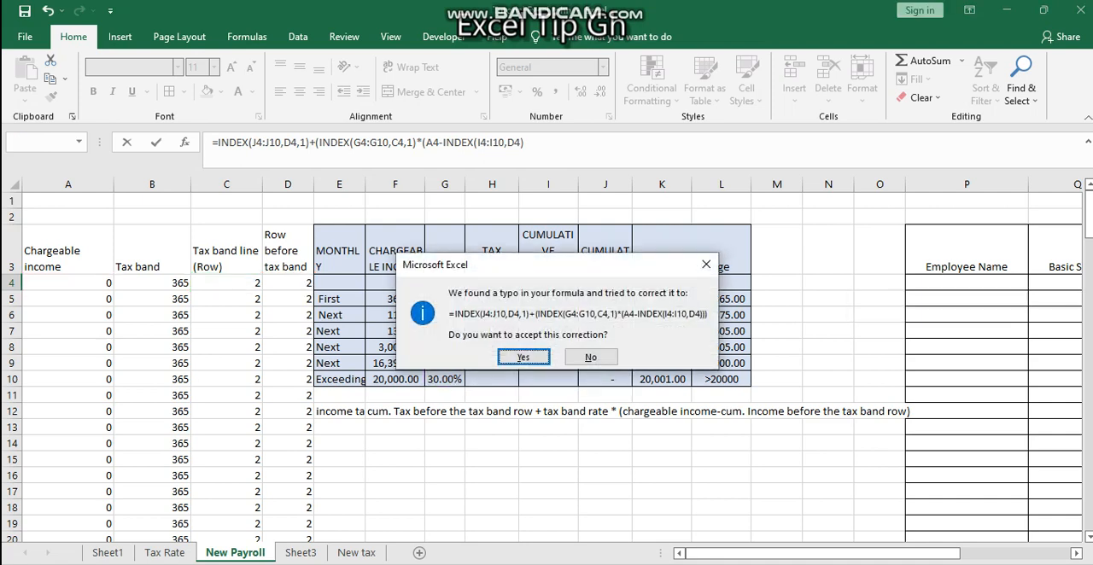
key("Return")
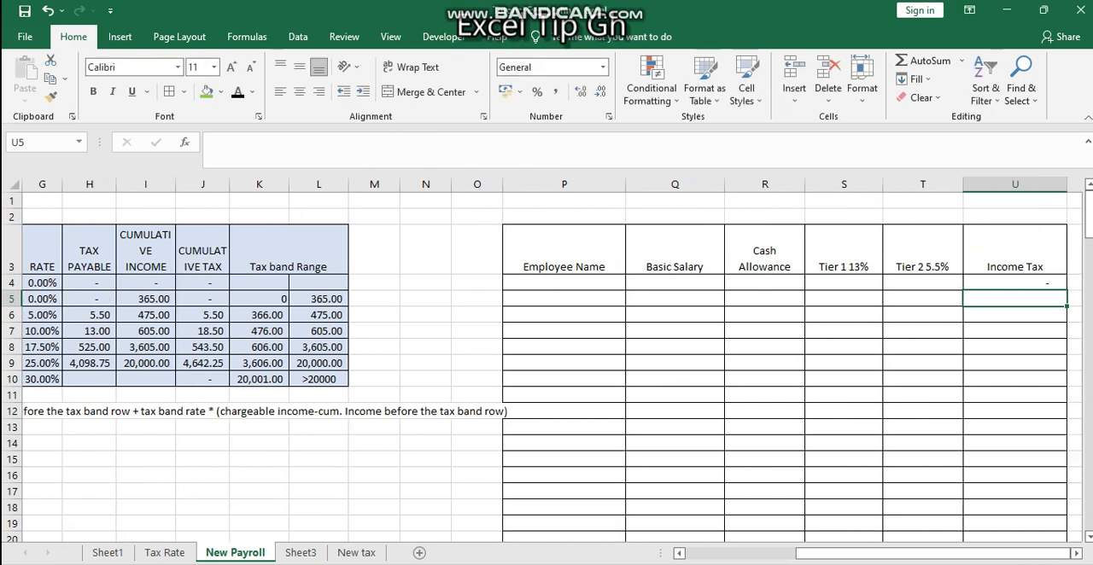
left_click(1015, 282)
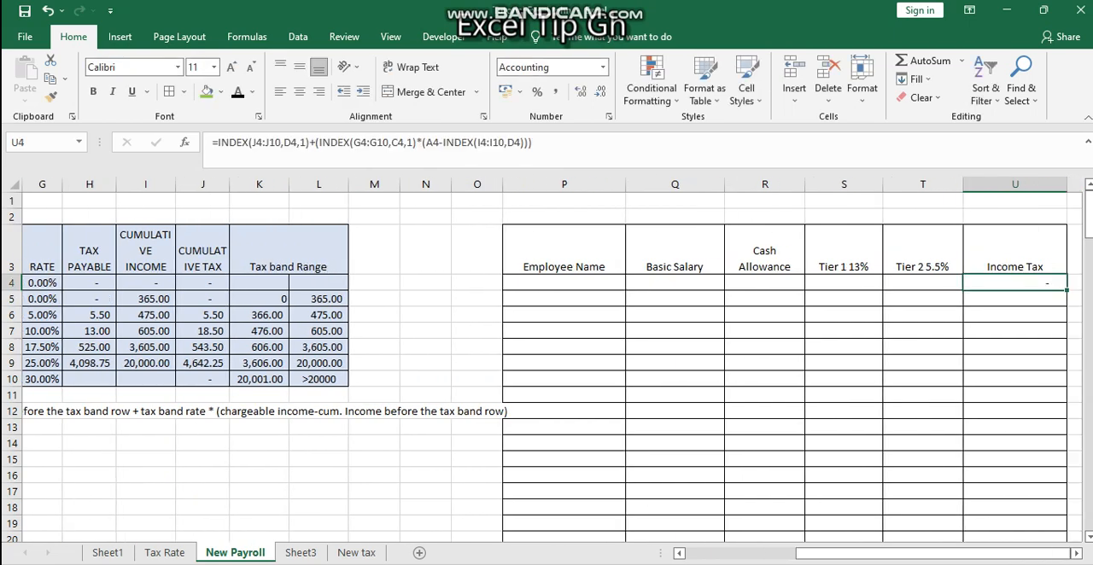
key("Left")
key("Left")
key("Left")
key("Left")
key("Right")
key("Right")
key("Right")
key("Right")
key("Left")
key("Left")
key("Left")
key("Left")
key("Left")
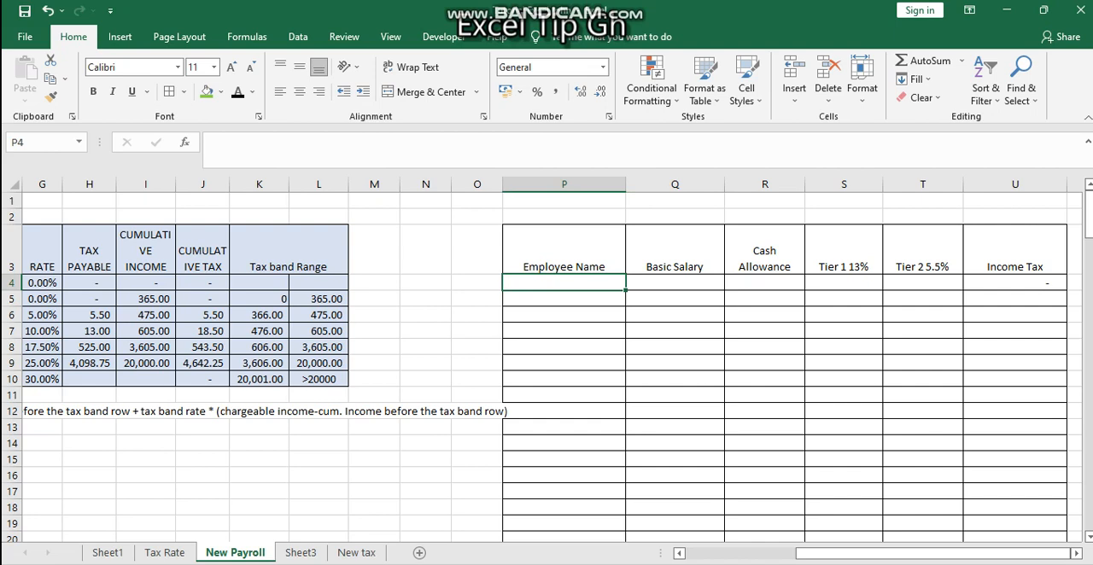
Enter a basic salary of 1000 in Q4 to test the income tax formula
left_click(674, 283)
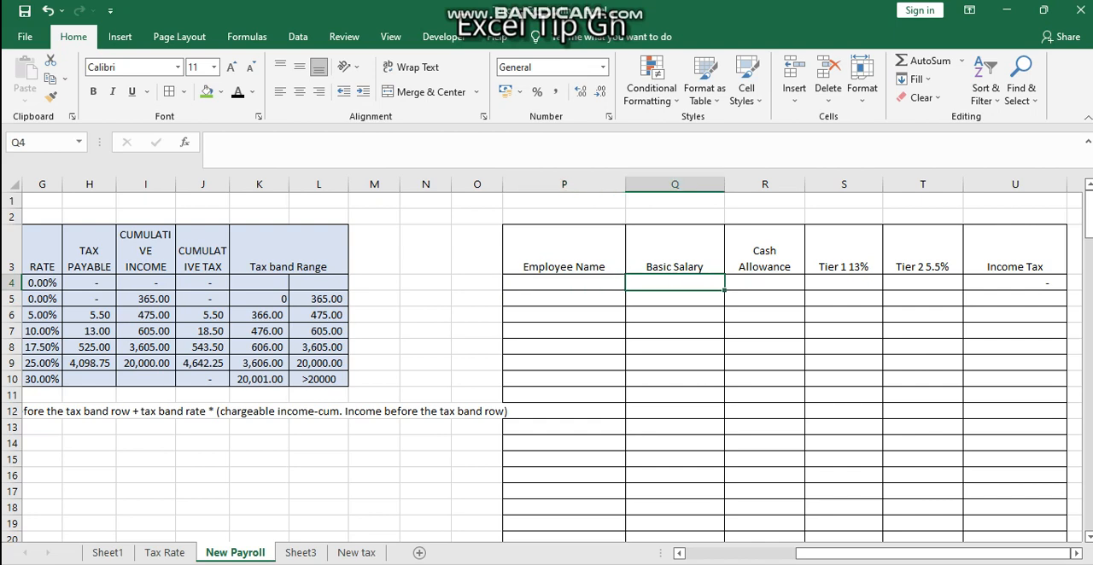
type("1000")
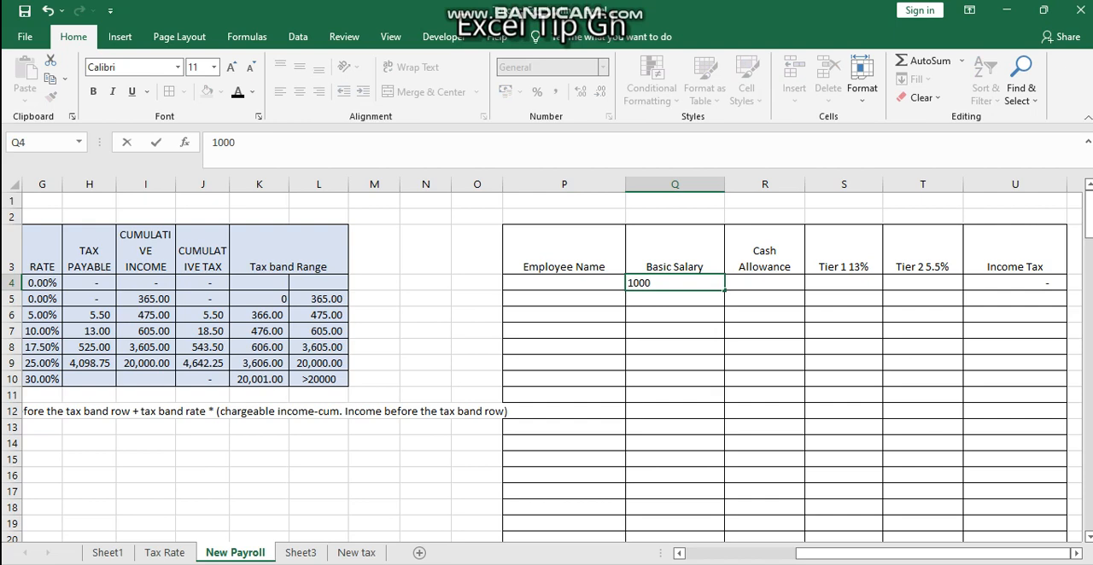
key("Tab")
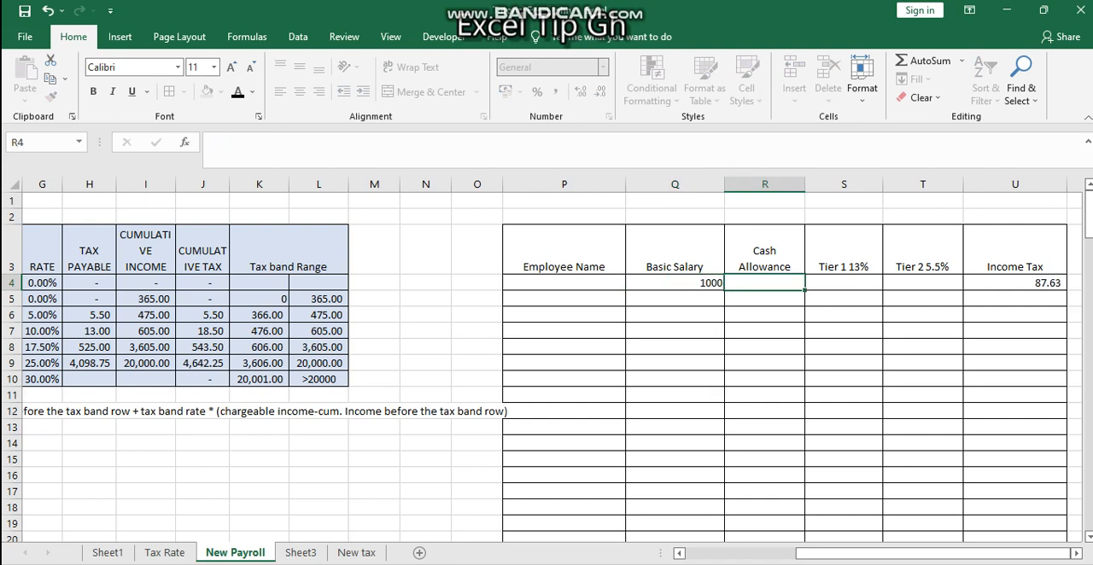
key("Return")
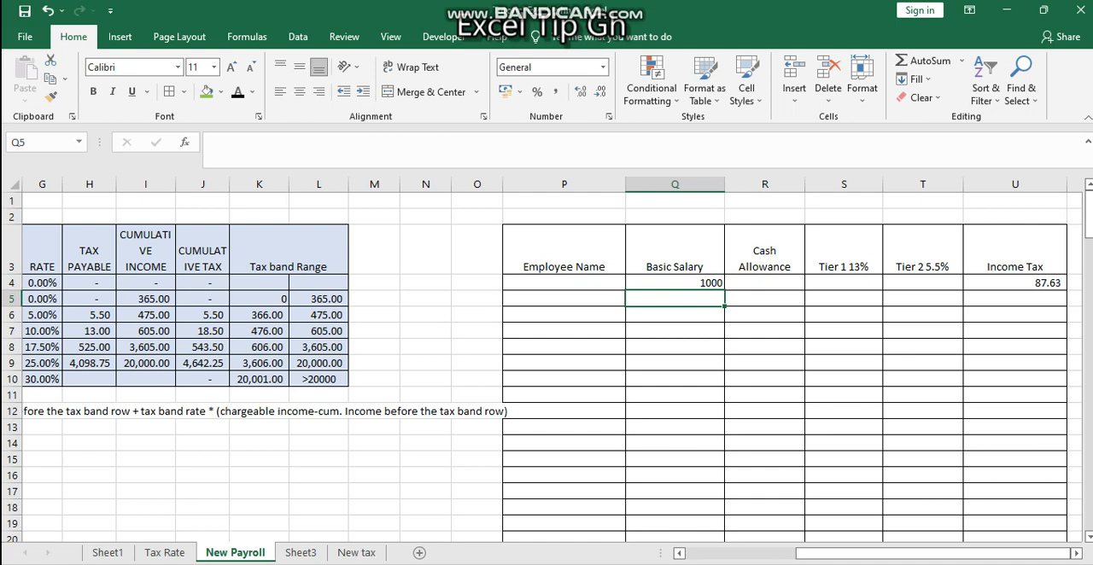
Fill the U4 income tax formula down the column to row 148 and check the copied formulas in the first rows
left_click(1015, 283)
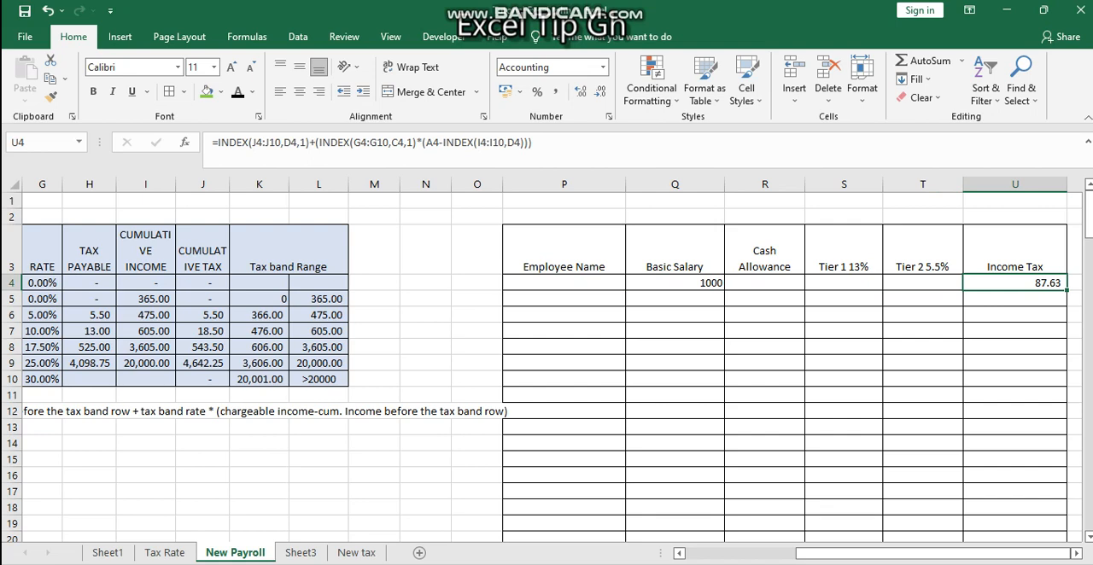
left_click_drag(1067, 290, 1067, 513)
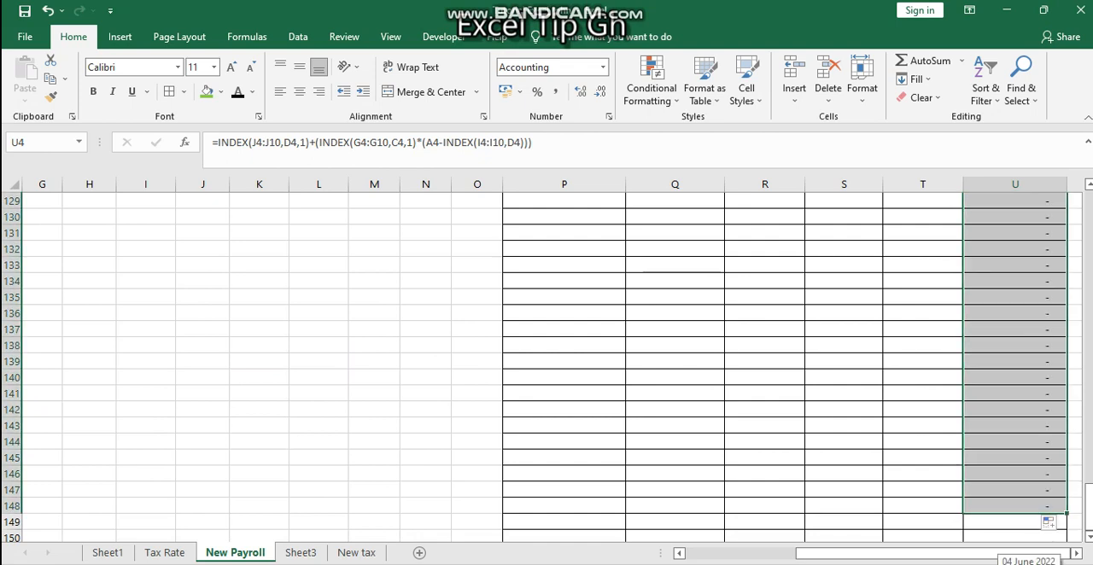
key("ctrl+Up")
key("ctrl+Up")
key("Down")
key("Down")
key("Down")
key("Down")
key("Down")
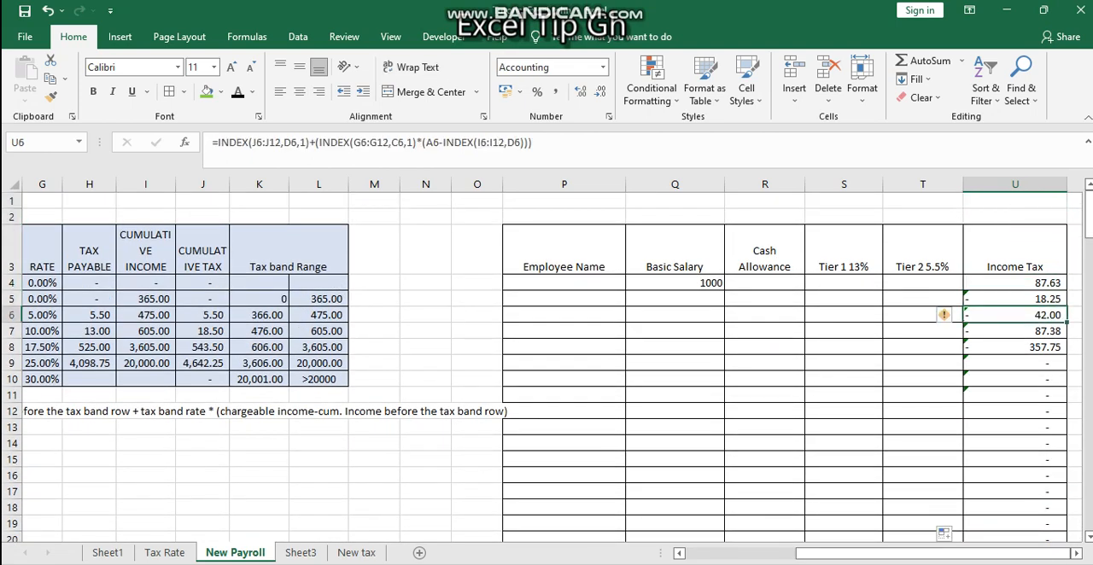
Make the end reference of the cumulative tax range absolute as $J$10 in the U4 formula
left_click(564, 315)
left_click_drag(945, 553, 989, 553)
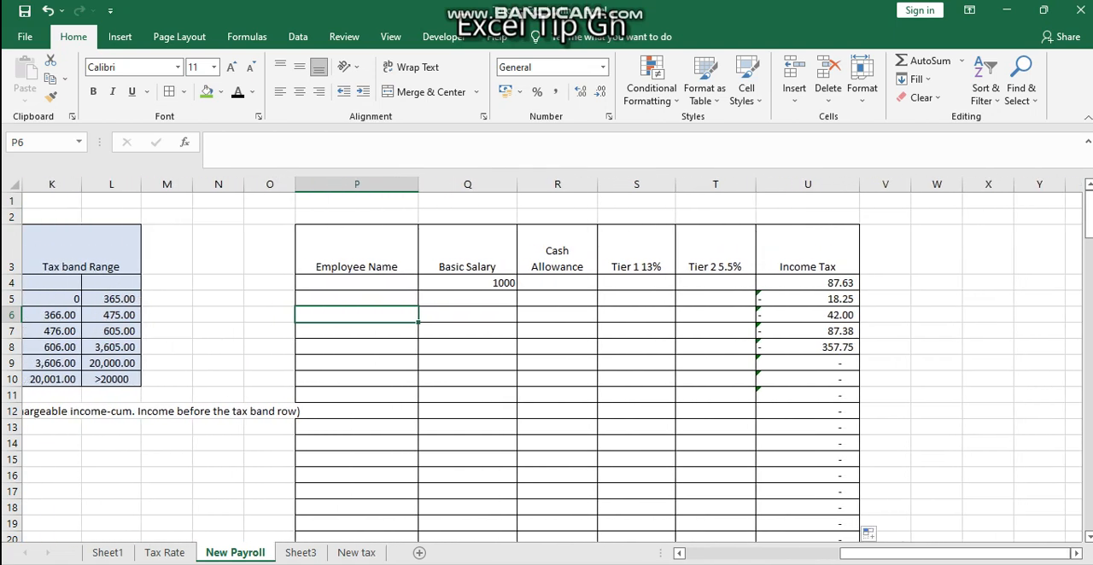
left_click(808, 283)
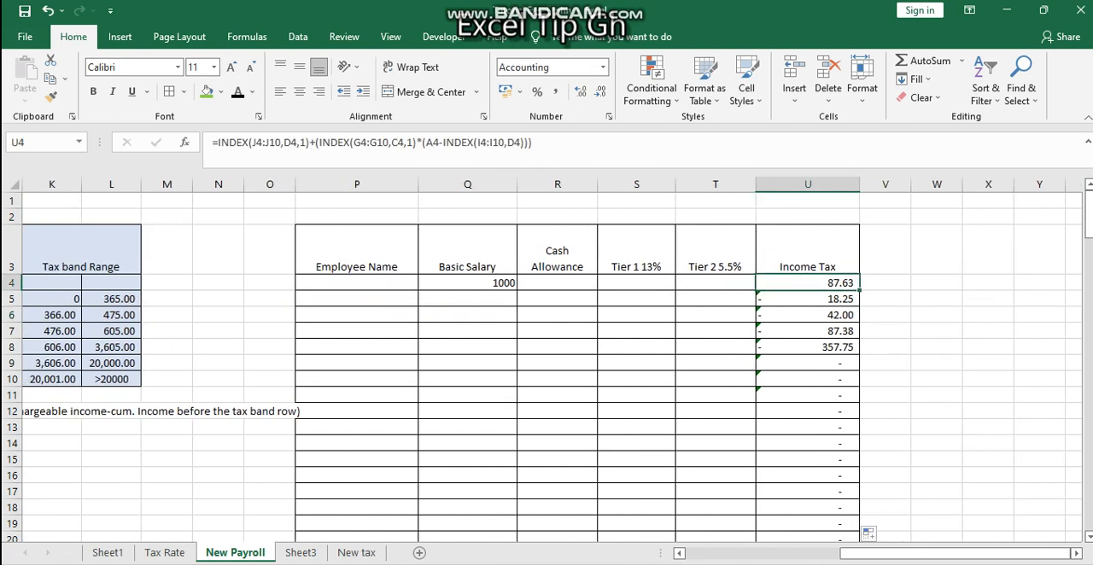
left_click(503, 143)
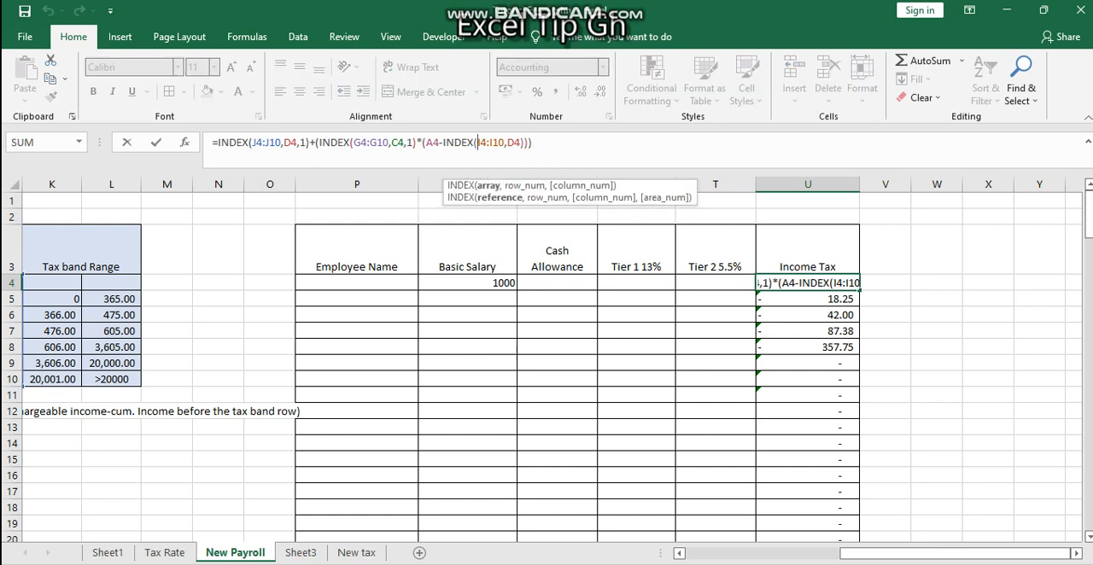
left_click(370, 142)
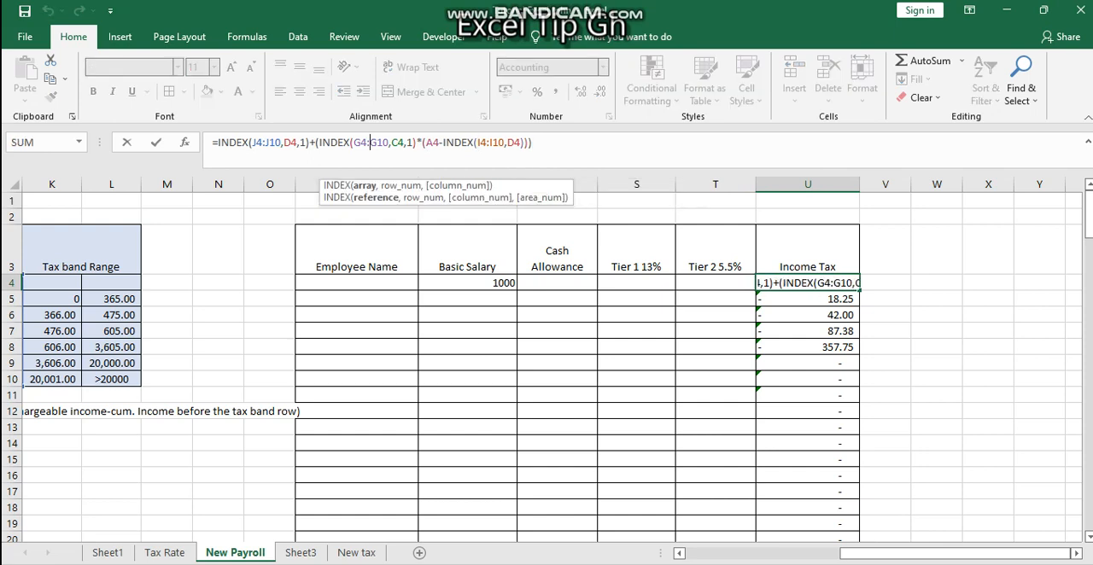
left_click(265, 142)
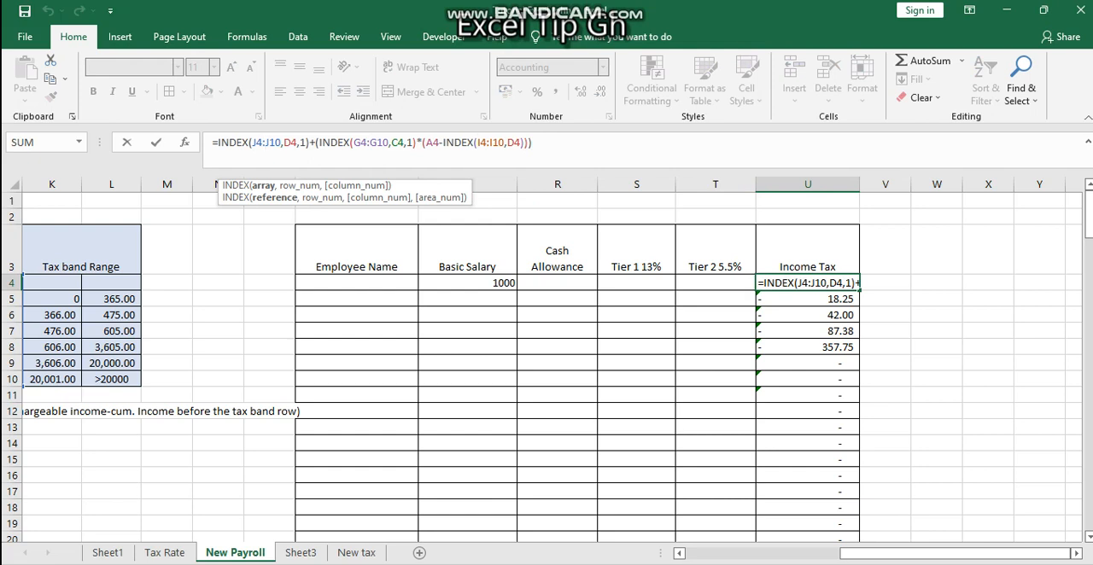
key("F4")
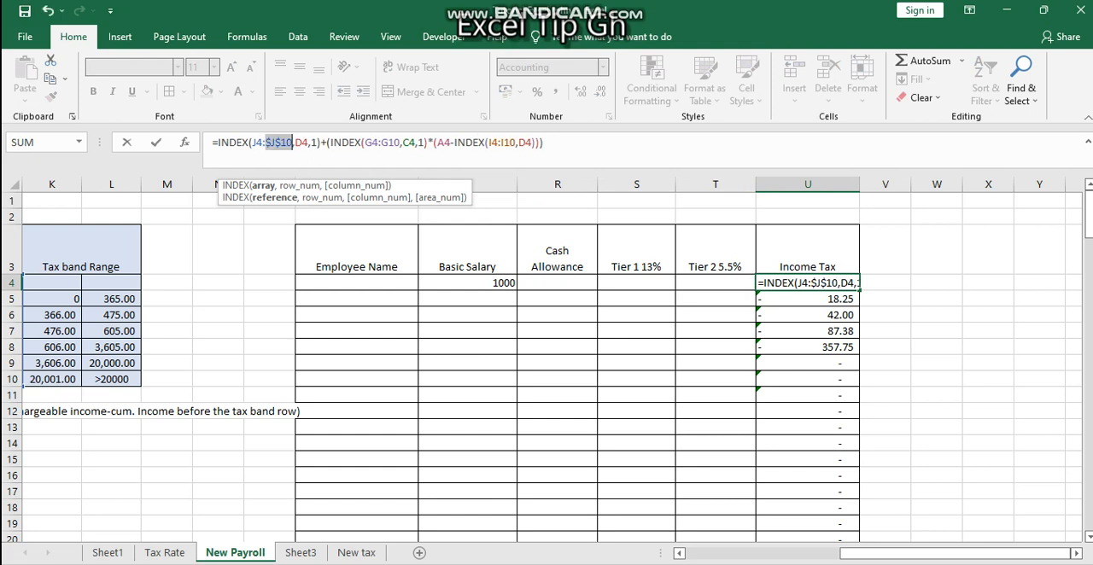
Make the rate range $G$4:$G$10 and the cumulative income range $I$4:$I$10 absolute in U4, and enter the formula
left_click(377, 143)
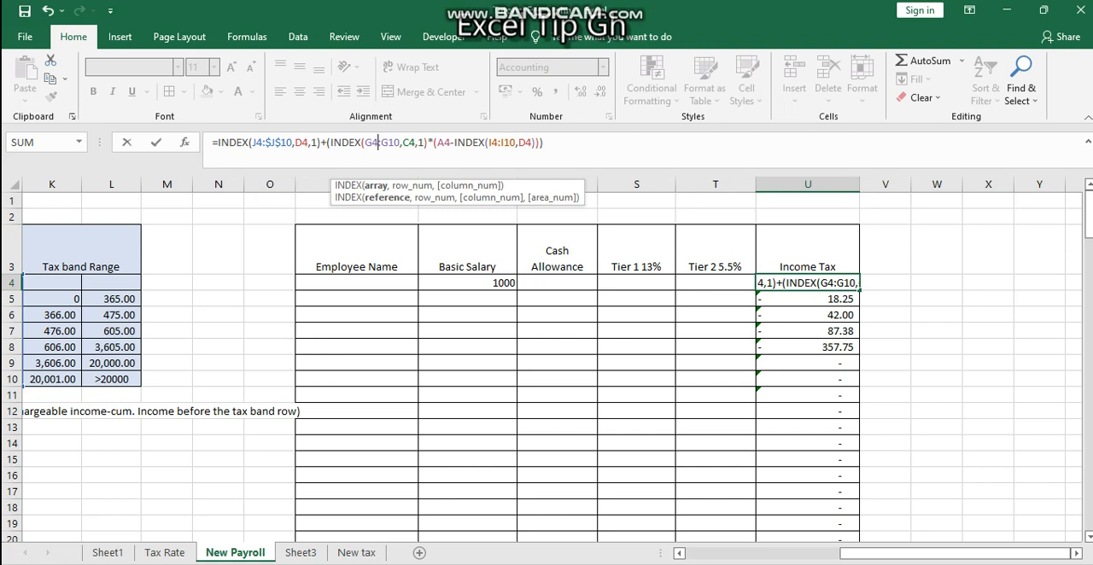
key("F4")
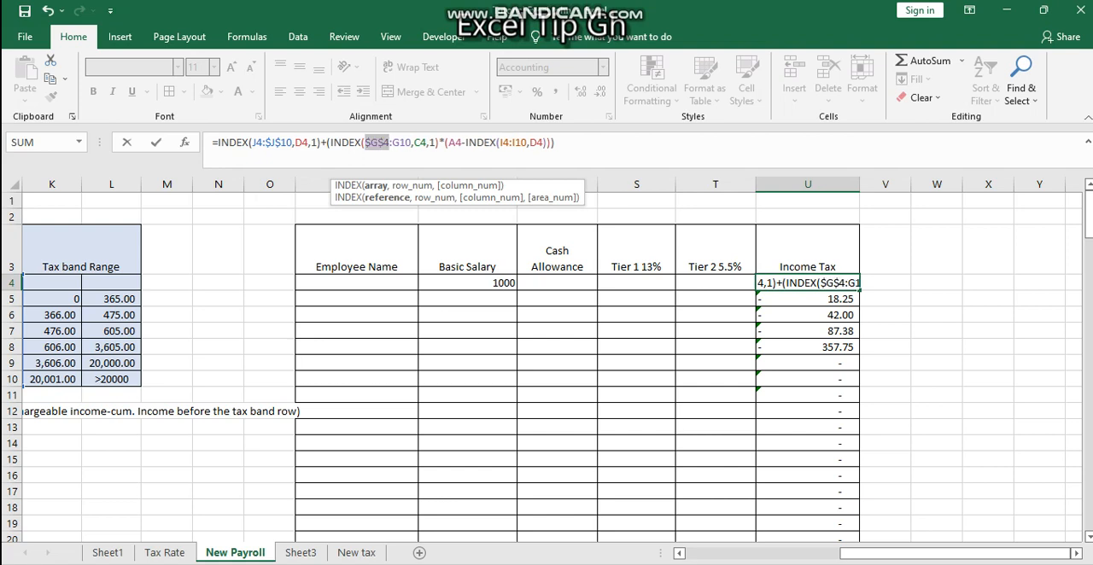
left_click(513, 142)
key("F4")
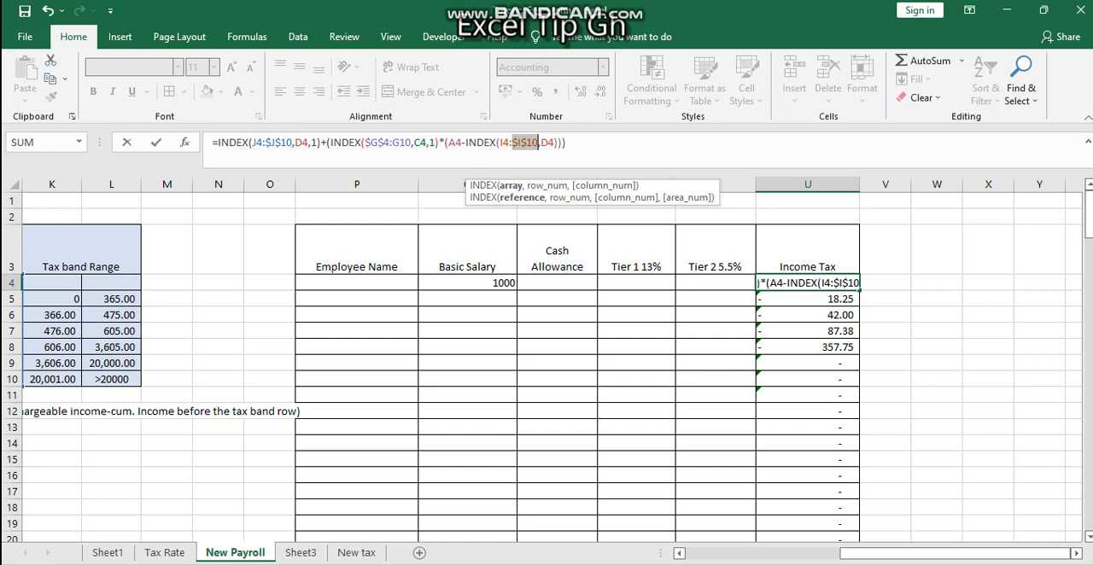
left_click(501, 143)
key("F4")
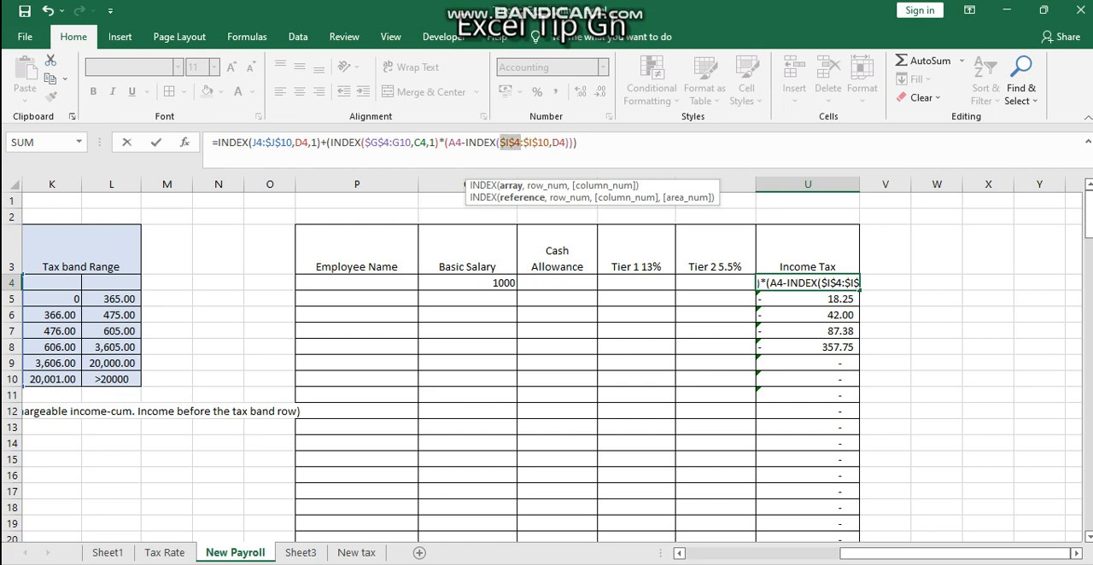
left_click(400, 142)
key("F4")
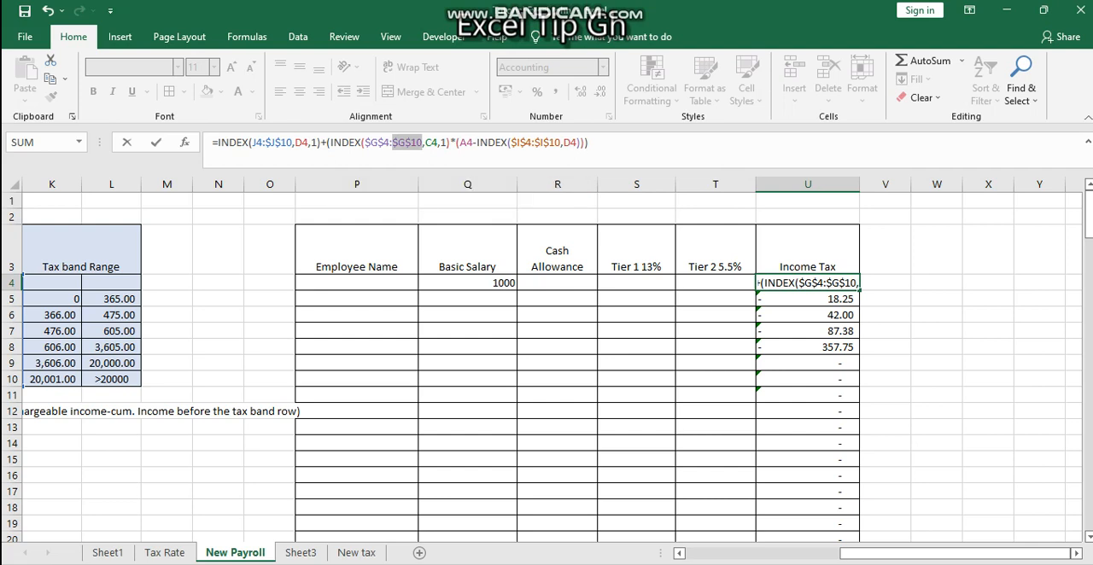
key("ctrl+Return")
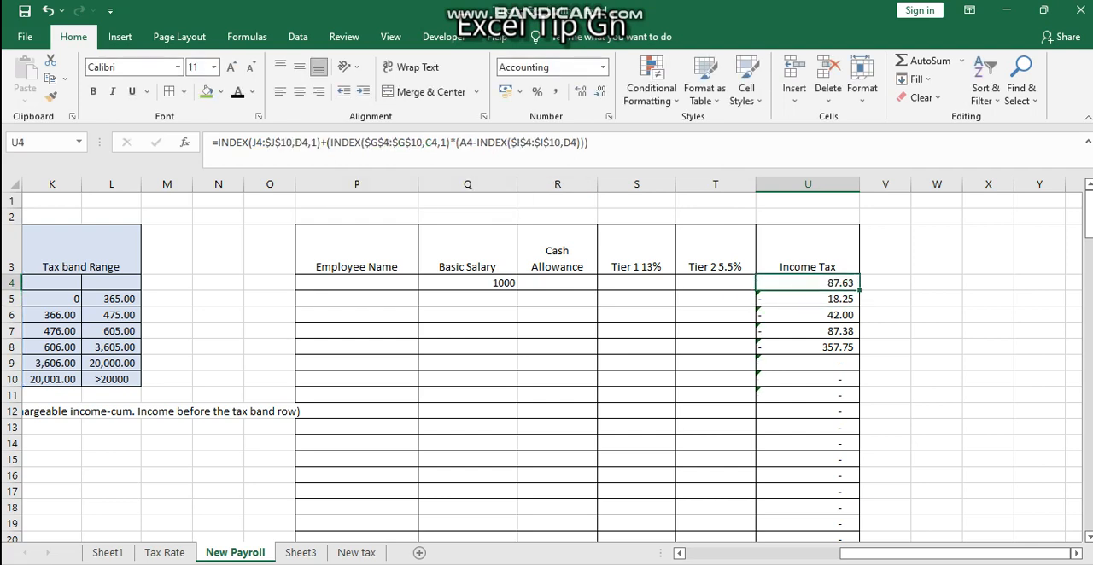
Fill the U4 income tax formula down the column and check which ranges and cells the copied formula in U5 refers to
double_click(859, 290)
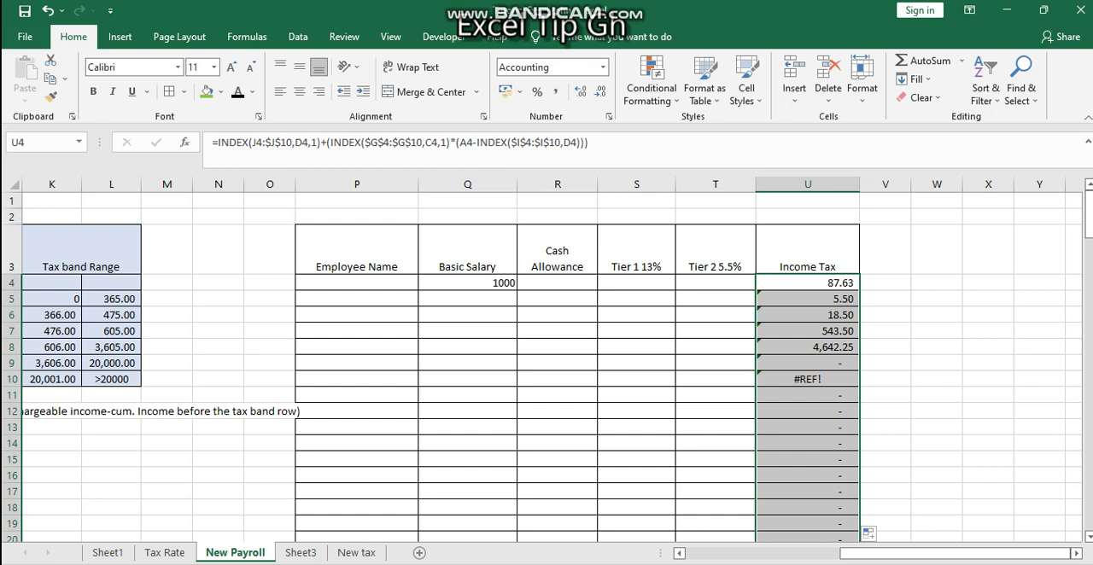
double_click(838, 298)
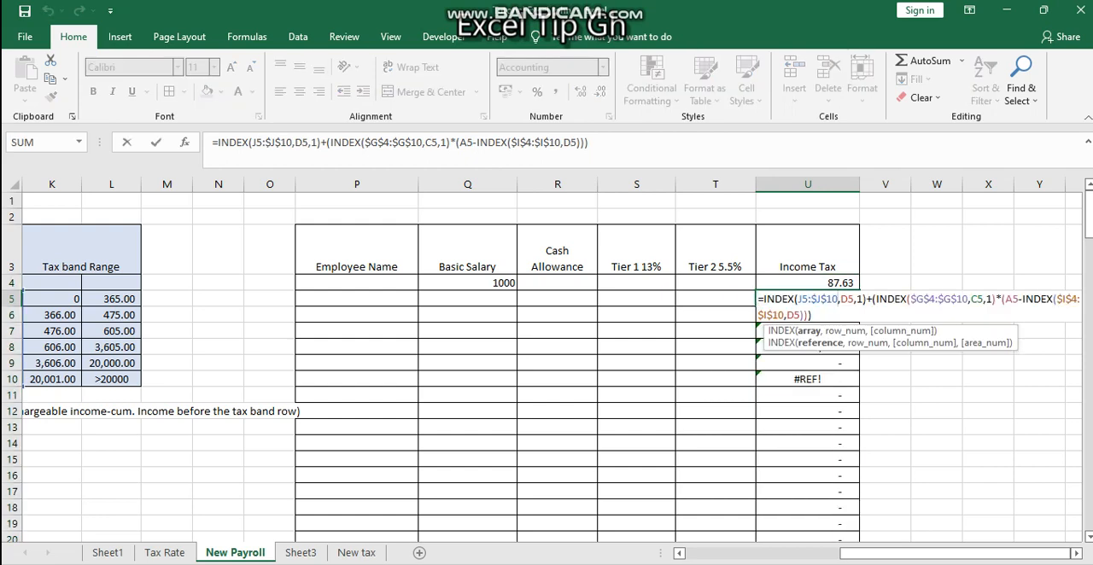
scroll(546, 367, "left", 3)
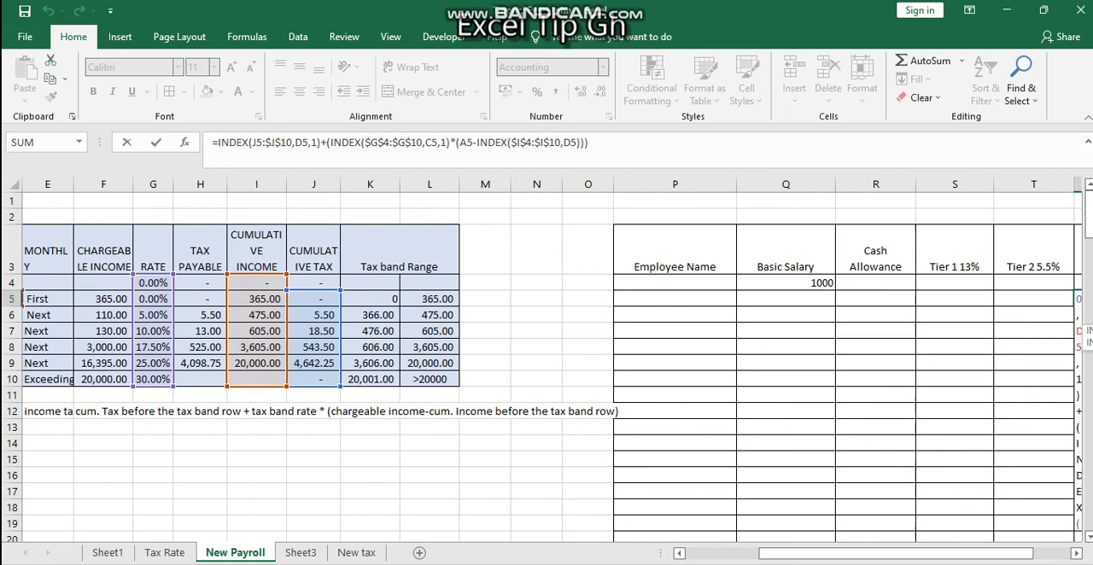
scroll(547, 367, "left", 1)
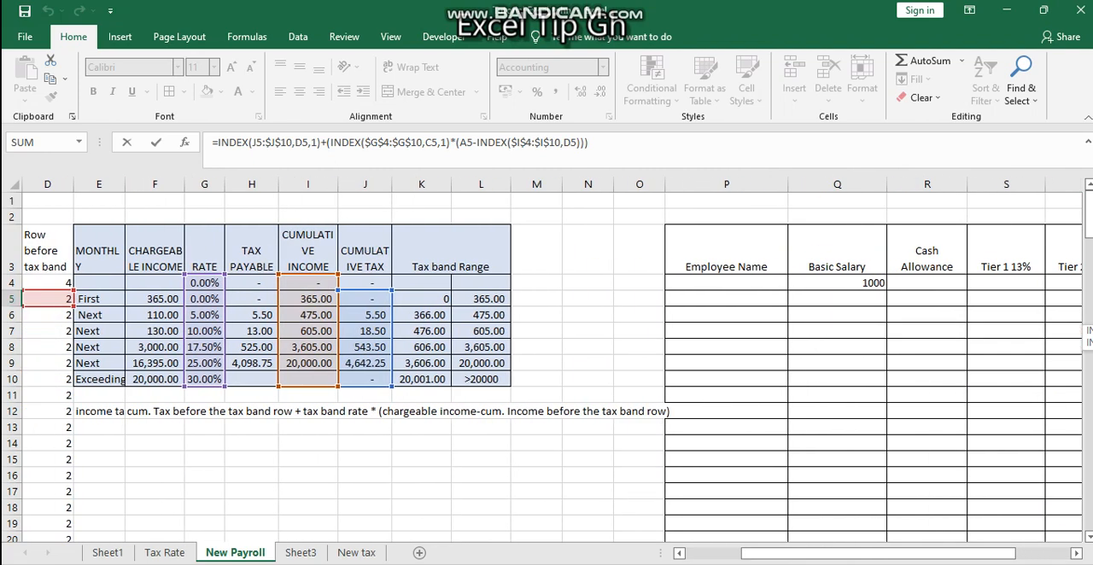
scroll(547, 368, "left", 3)
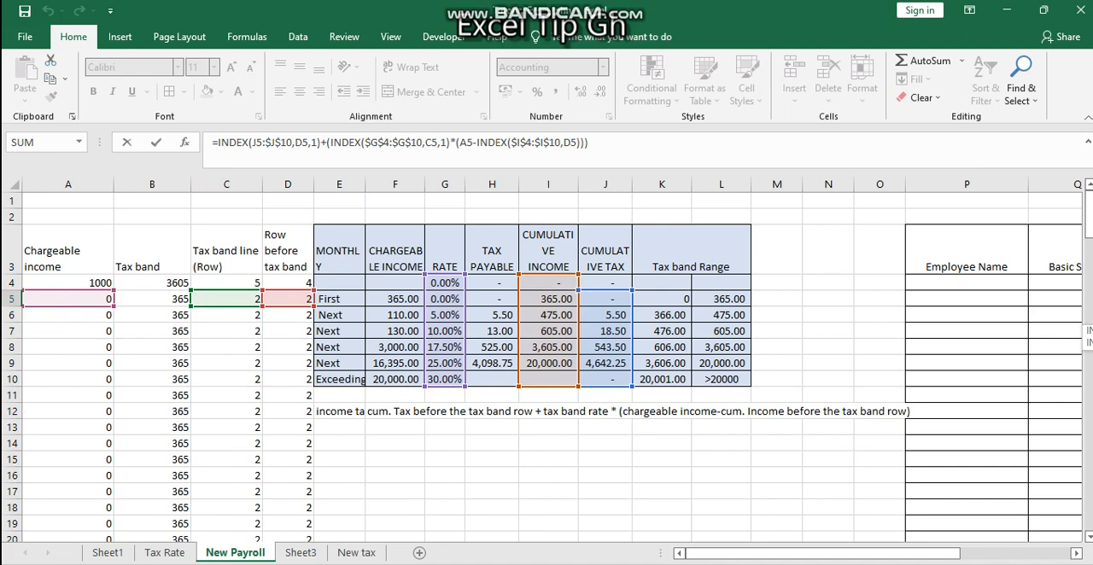
scroll(546, 367, "right", 12)
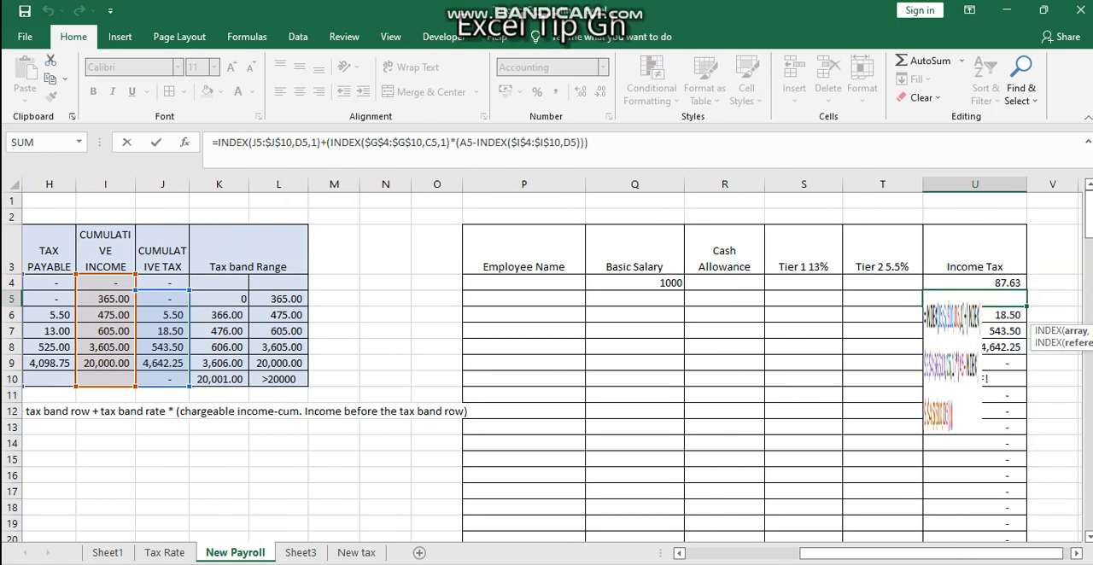
scroll(546, 368, "right", 1)
key("ctrl+Return")
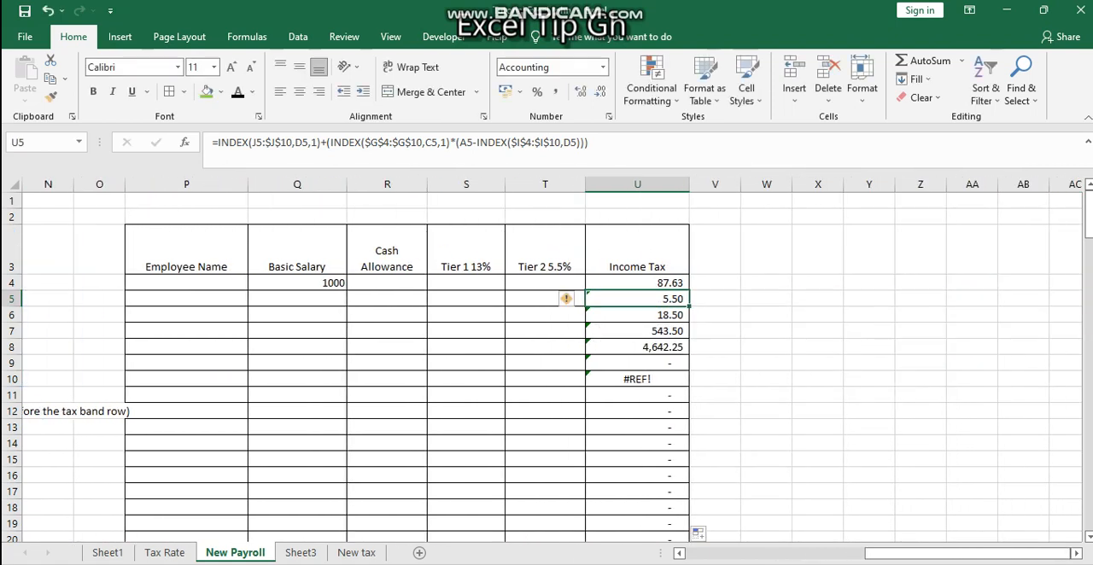
Make the start reference of the cumulative tax range absolute as $J$4 in U4 and refill the formula down the Income Tax column
left_click(637, 282)
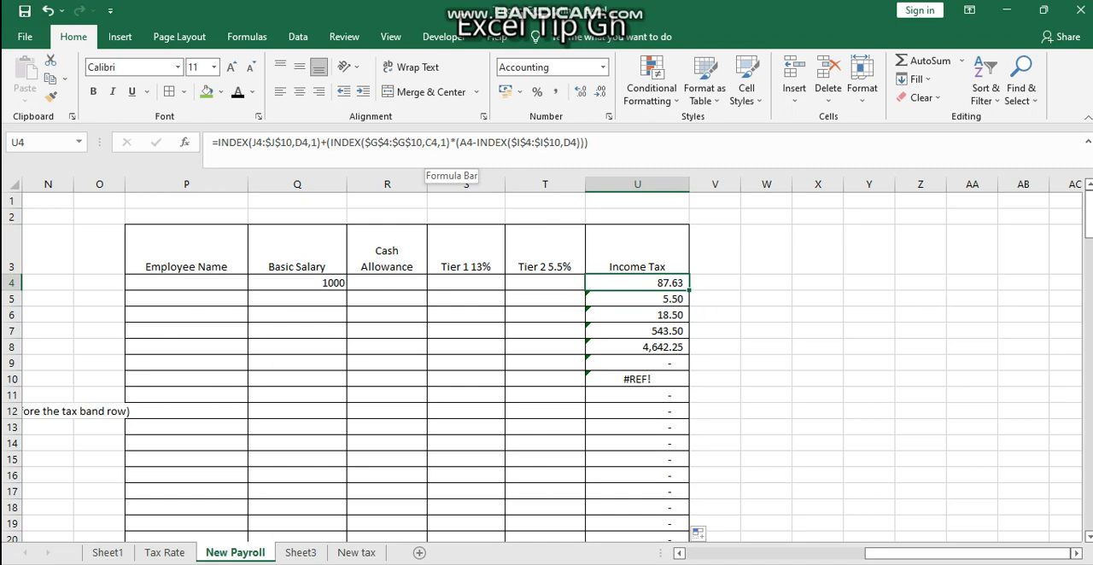
left_click(257, 142)
key("F4")
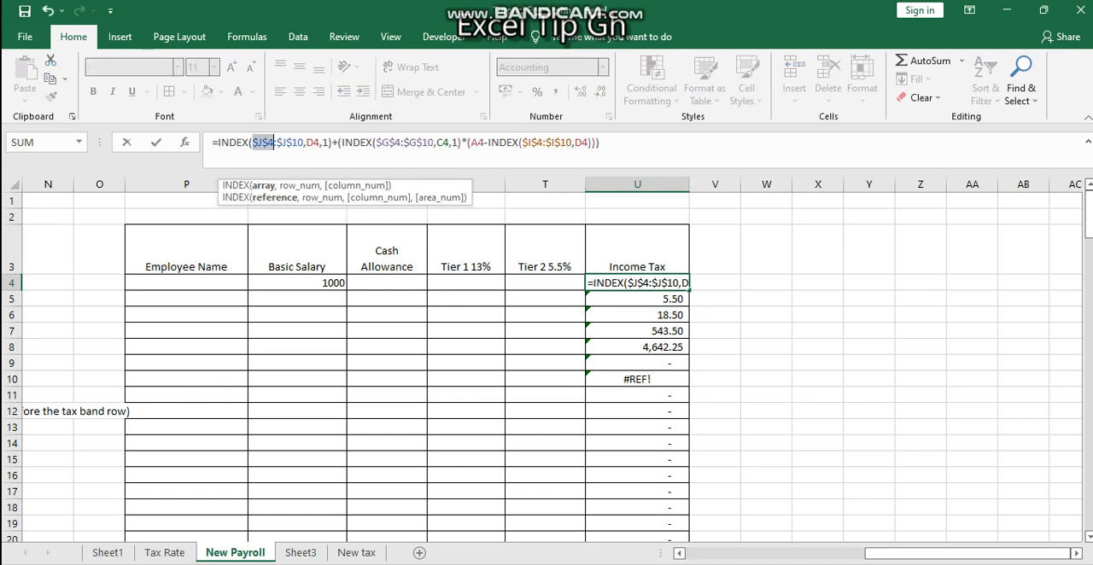
key("ctrl+Return")
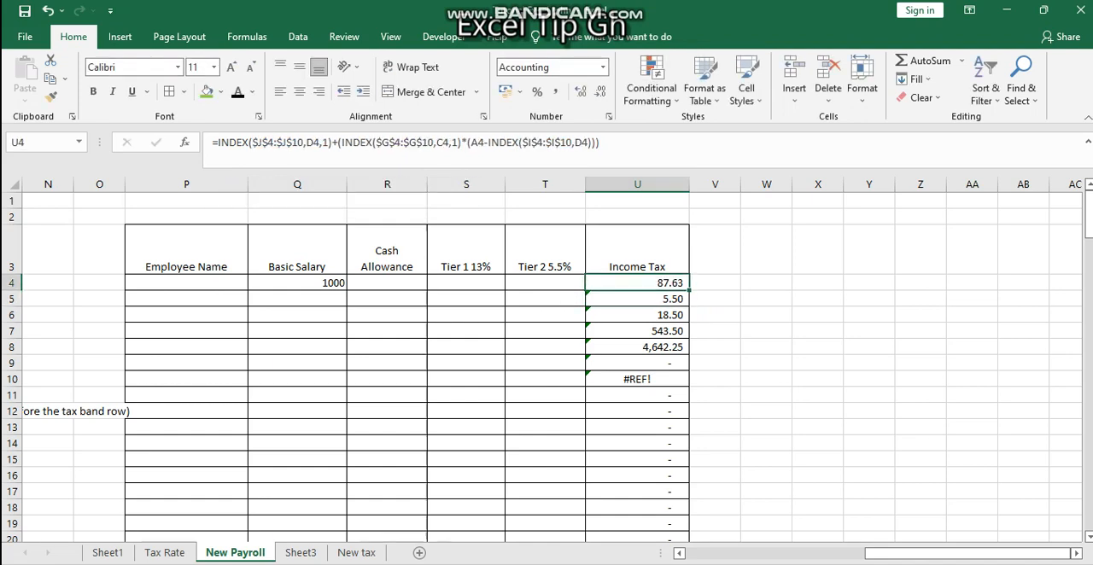
double_click(689, 290)
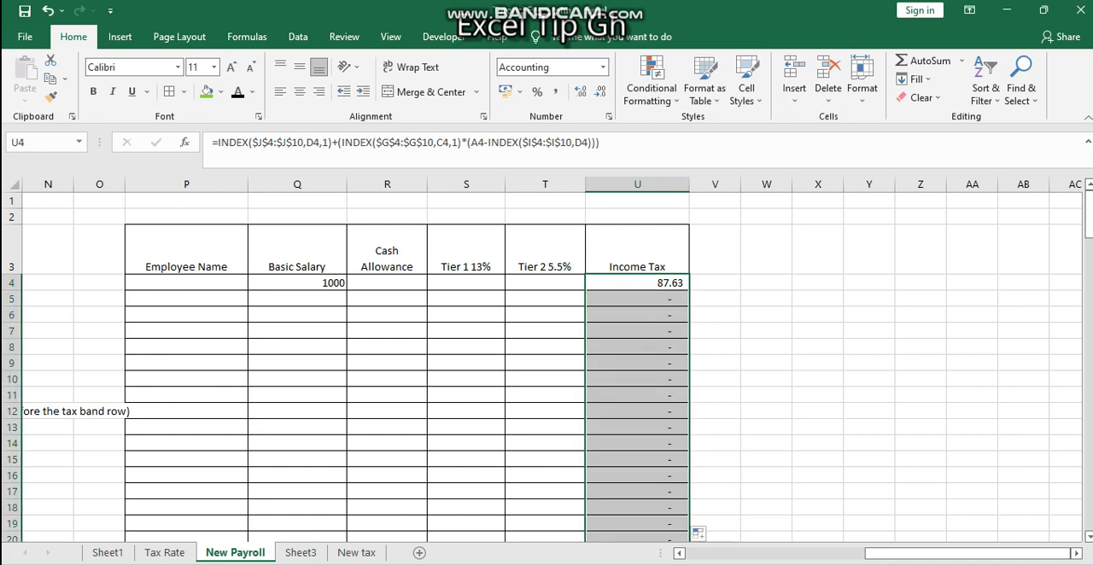
left_click(637, 347)
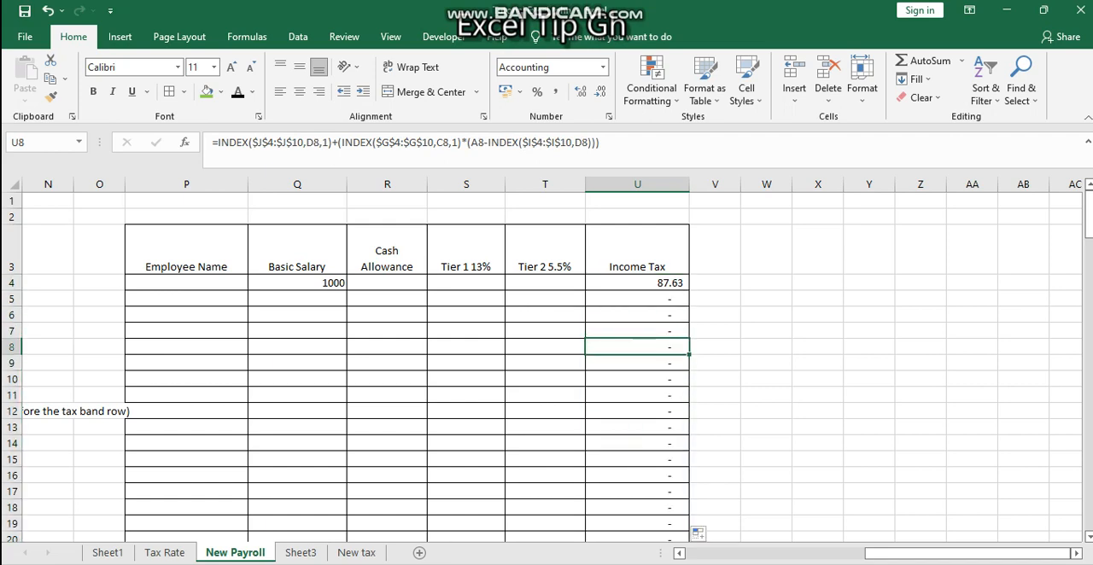
Enter a basic salary of 650 in Q5 and check its chargeable income and tax band values in the helper columns
left_click(297, 299)
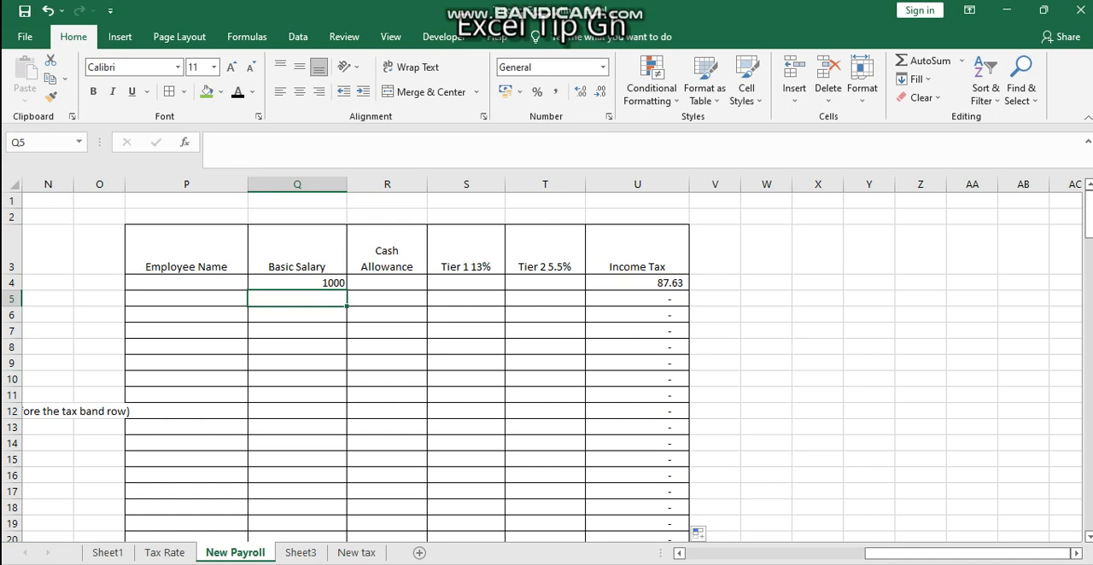
type("650")
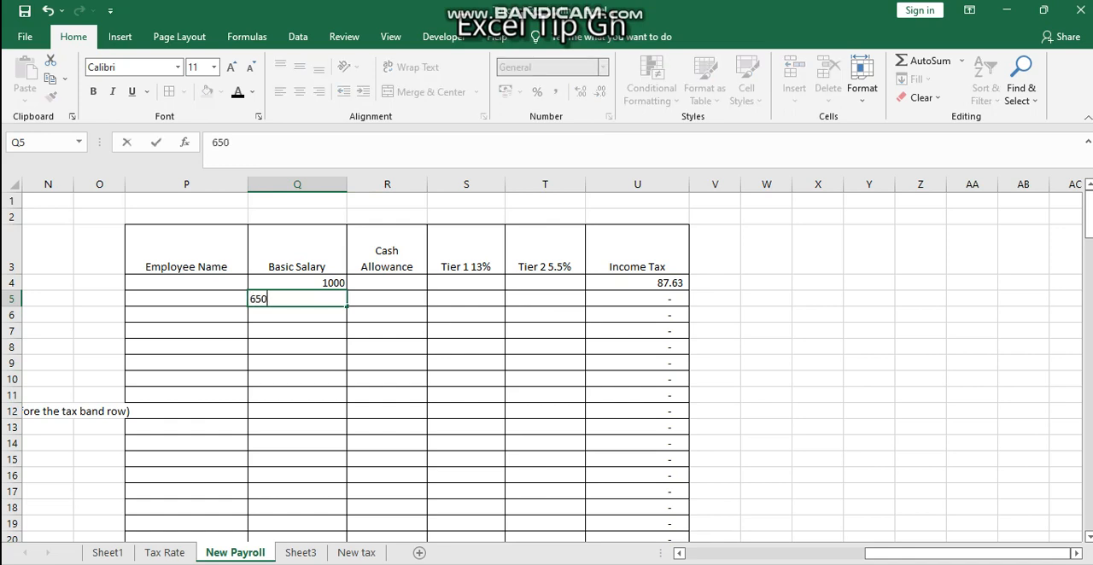
key("Return")
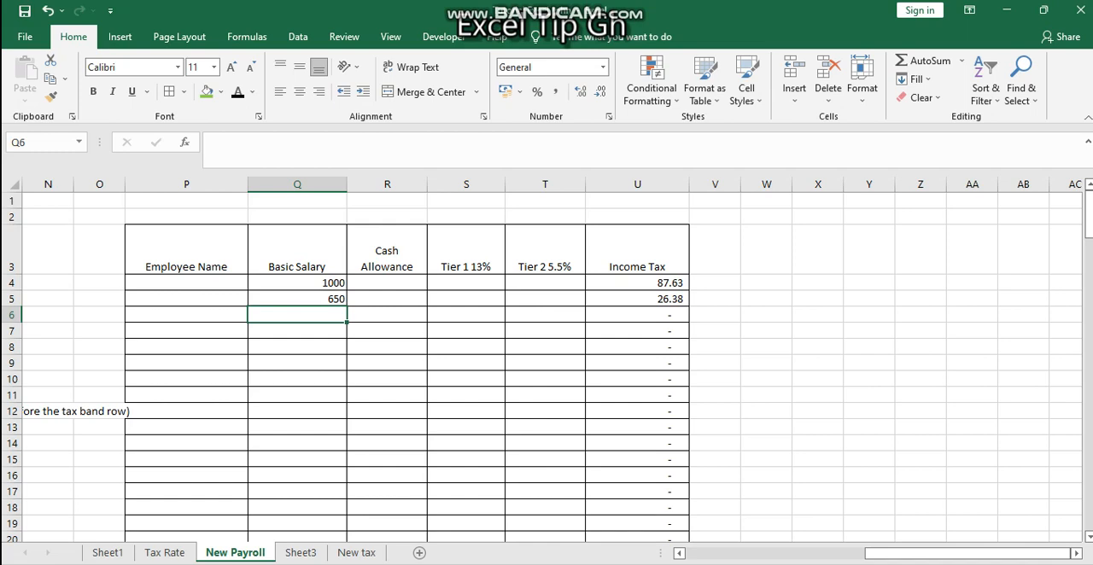
scroll(552, 367, "left", 5)
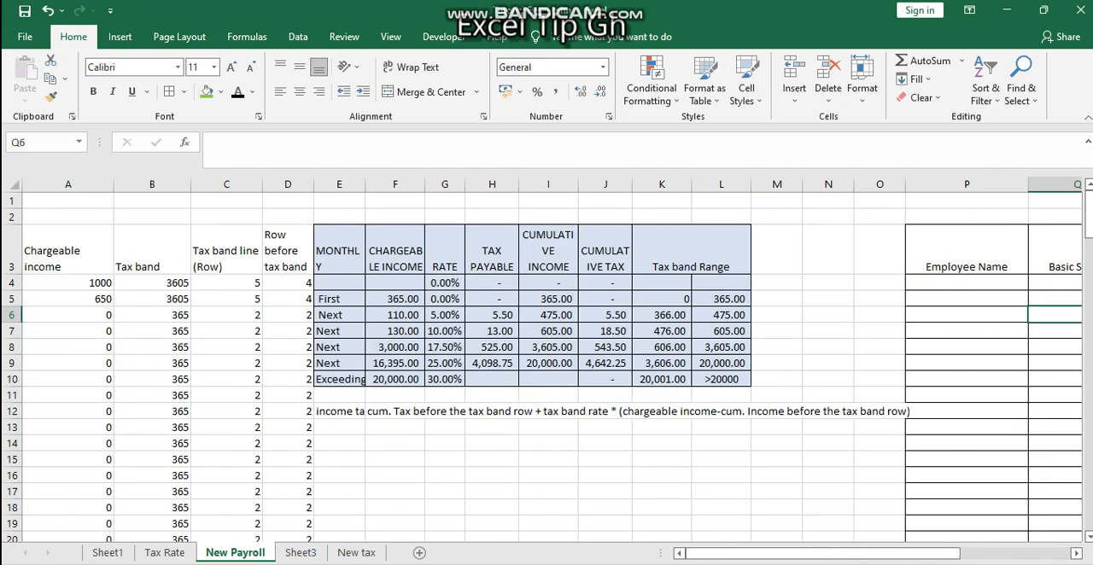
scroll(552, 367, "right", 6)
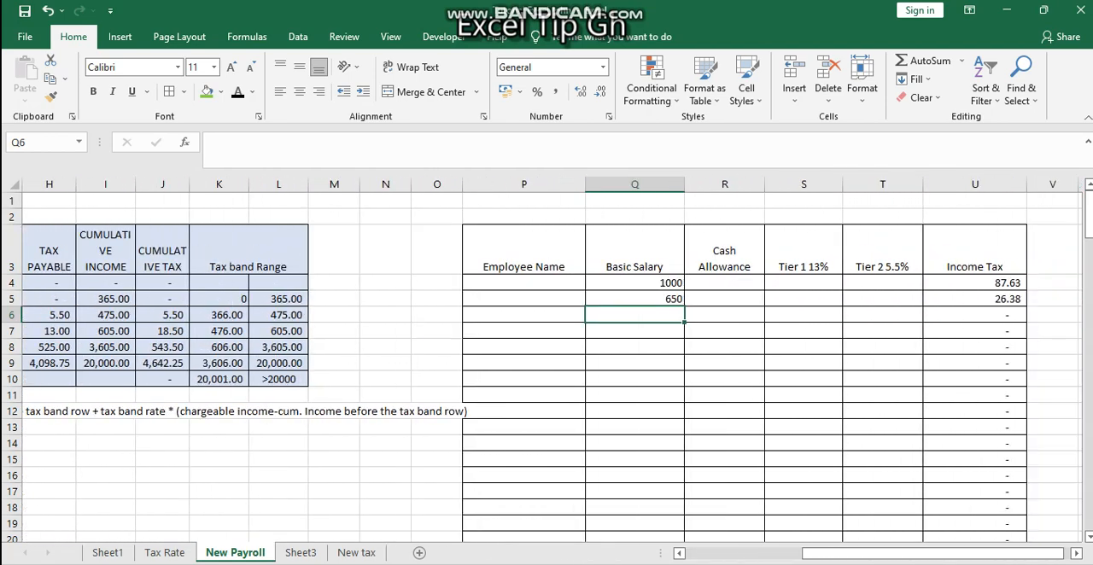
scroll(551, 367, "left", 1)
scroll(552, 368, "left", 5)
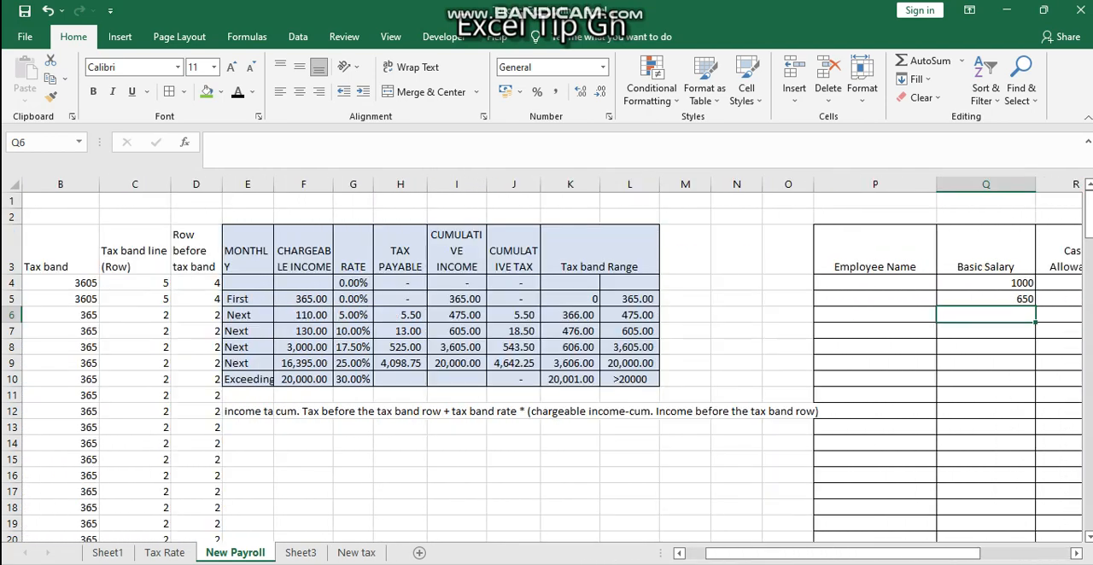
scroll(551, 367, "right", 8)
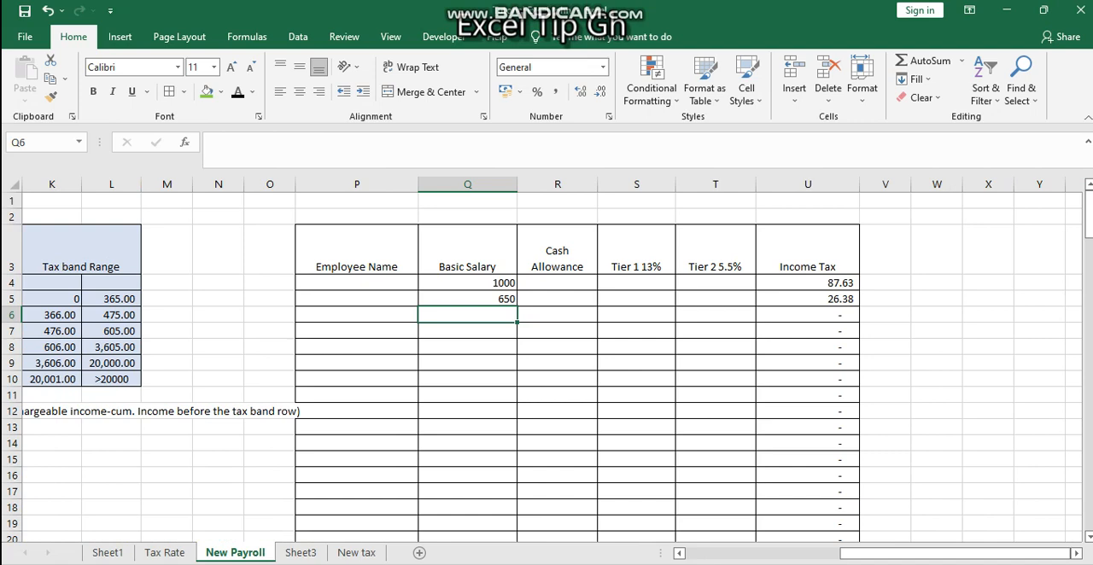
left_click(636, 299)
left_click(716, 299)
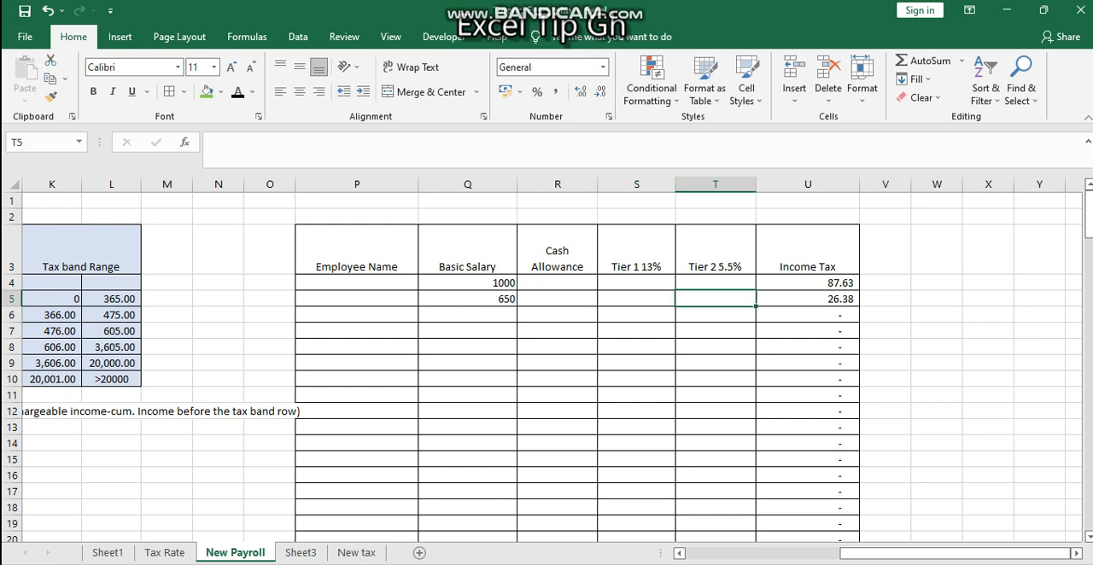
type("=")
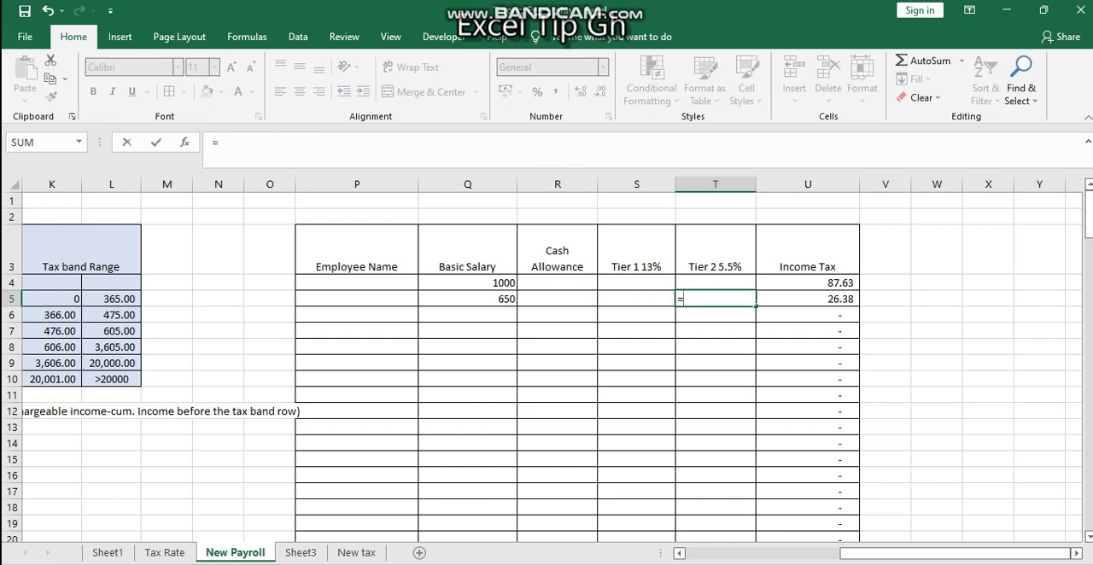
key("Escape")
Enter the Tier 1 formula =Q4*13% in S4 and fill it down the column
key("Left")
key("Left")
key("Right")
key("Up")
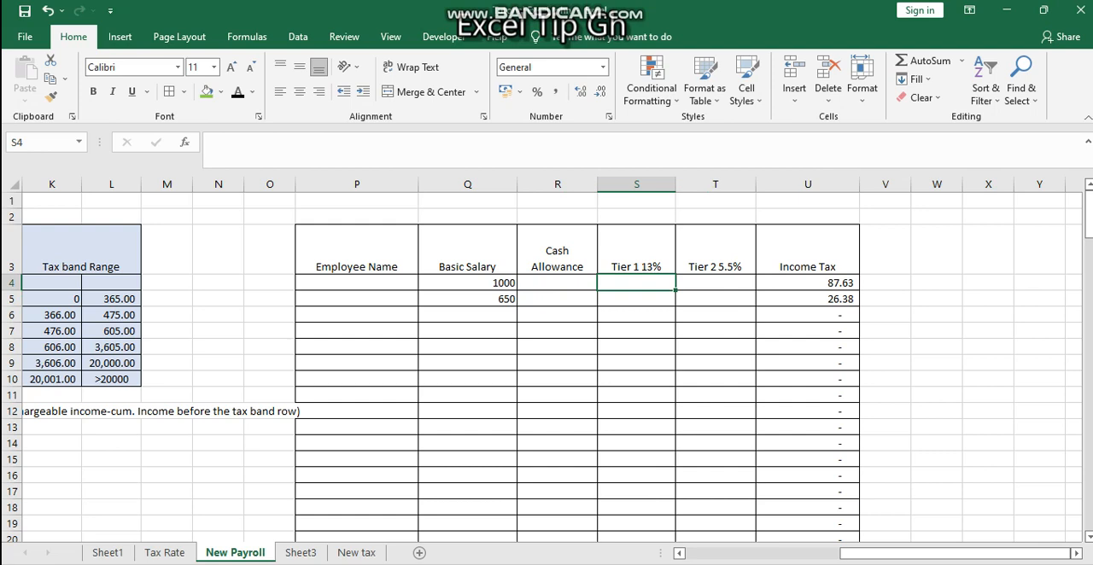
type("=")
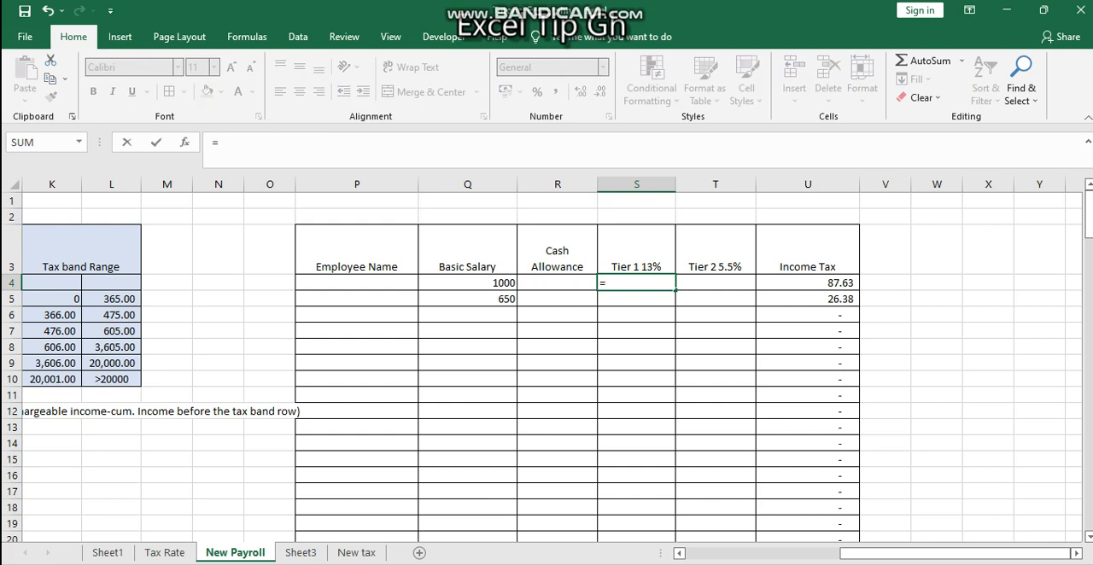
key("Left")
key("Left")
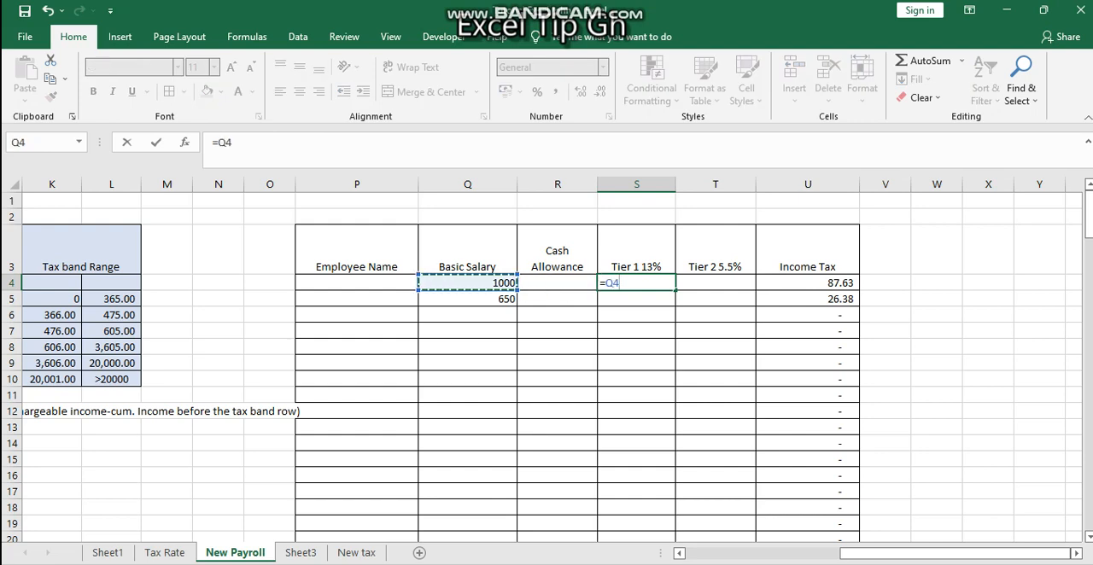
type("*13%")
key("Return")
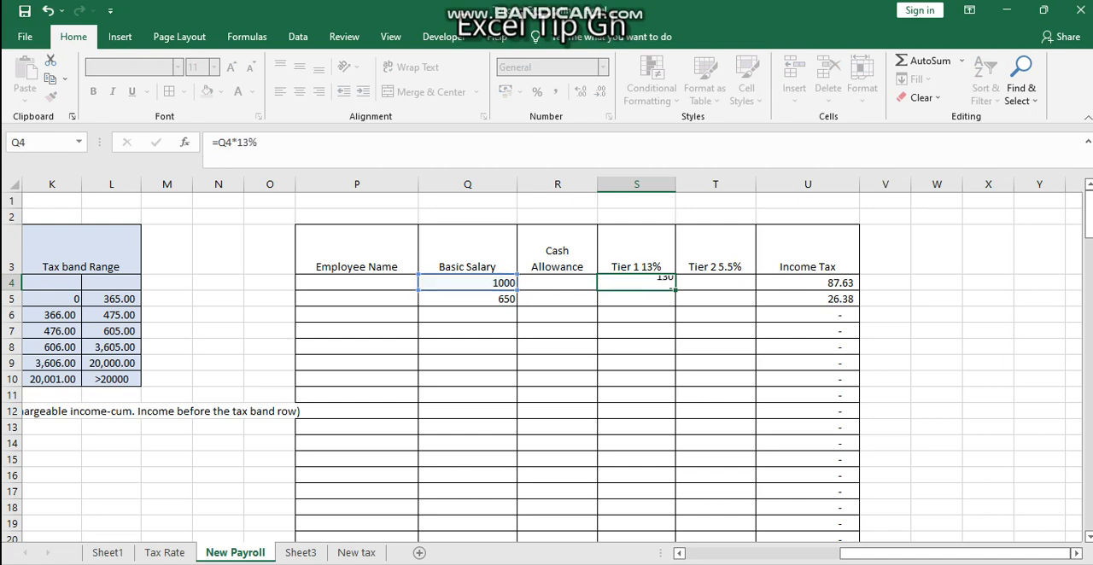
key("Up")
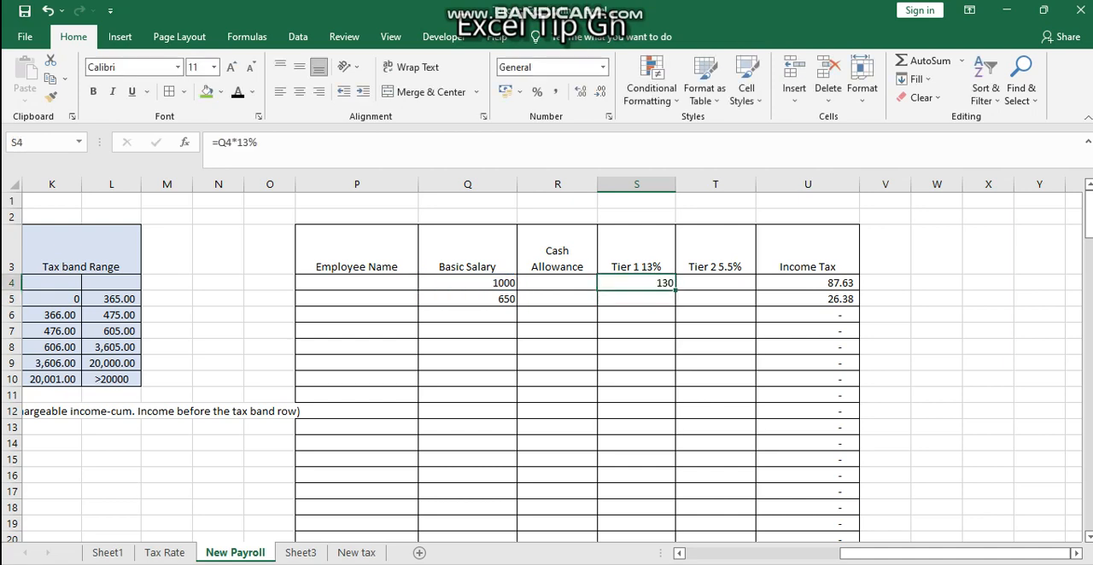
double_click(675, 290)
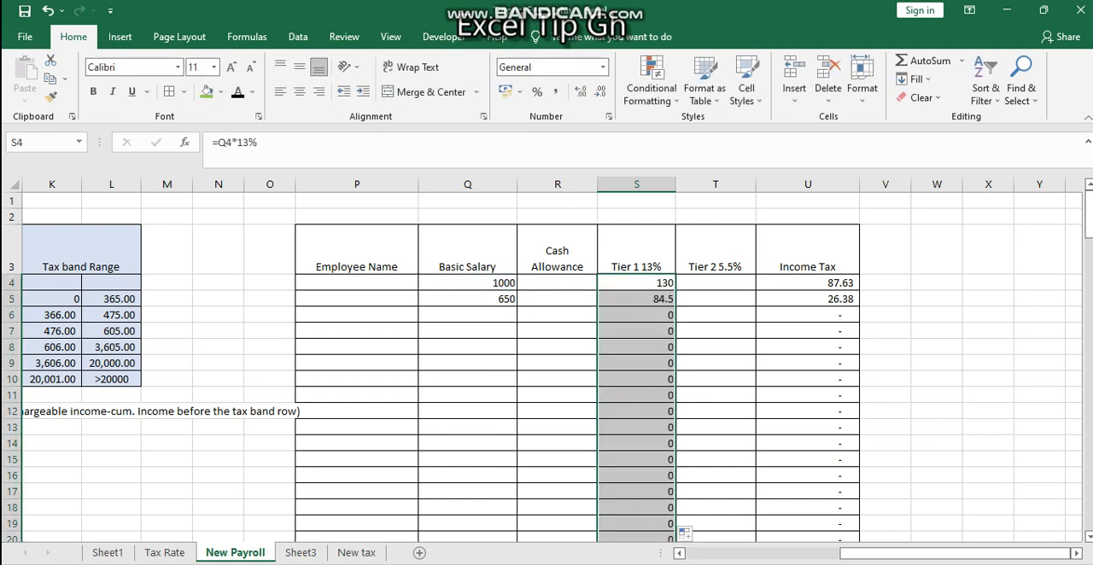
Enter the Tier 2 formula =Q4*5.5% in T4 and fill it down the column
left_click(715, 282)
type("=")
key("Left")
key("Left")
key("Left")
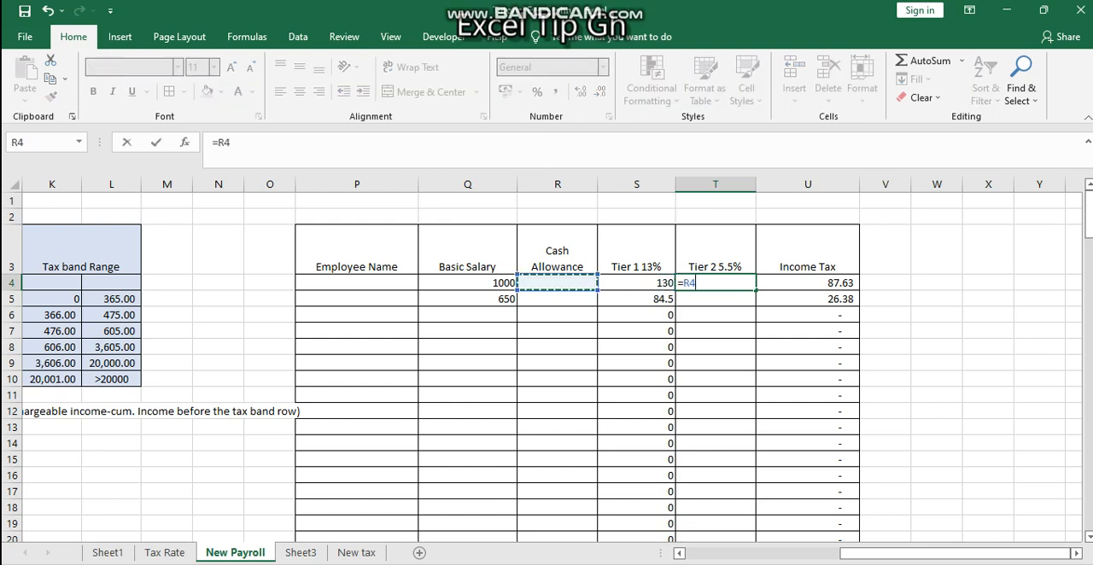
type("*5.")
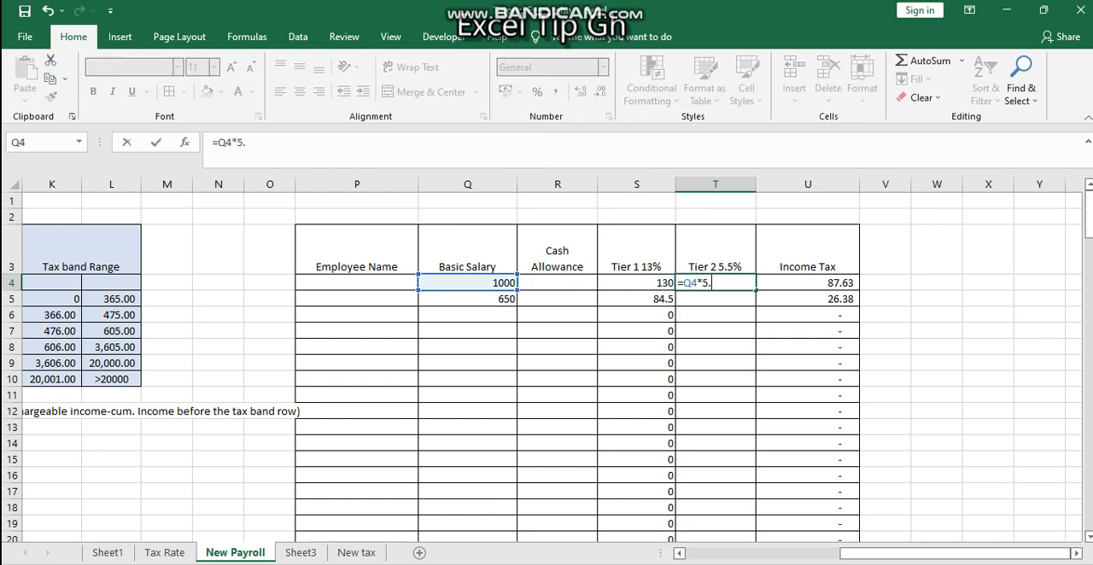
type("5%")
key("ctrl+Return")
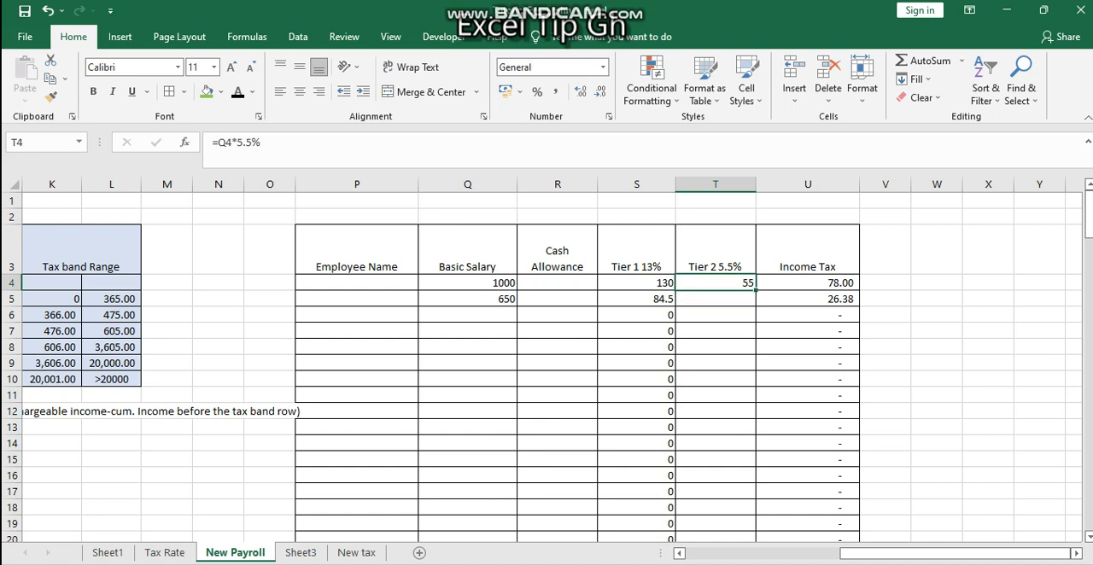
double_click(755, 290)
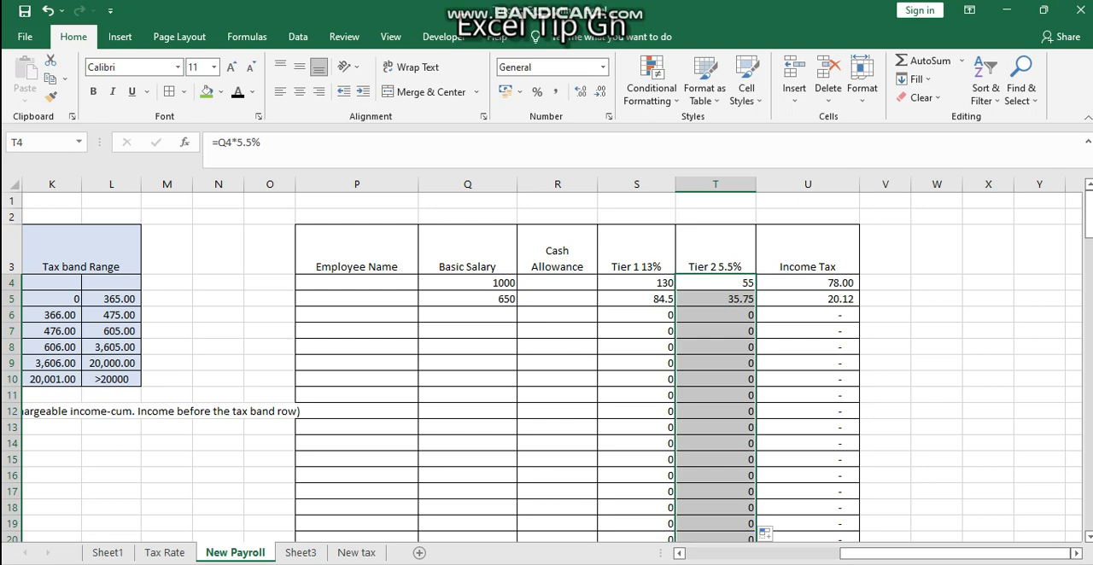
Check the income tax in U4 and U5 against the Tier 1 and Tier 2 deductions and the chargeable income in column A
left_click(807, 283)
left_click(808, 299)
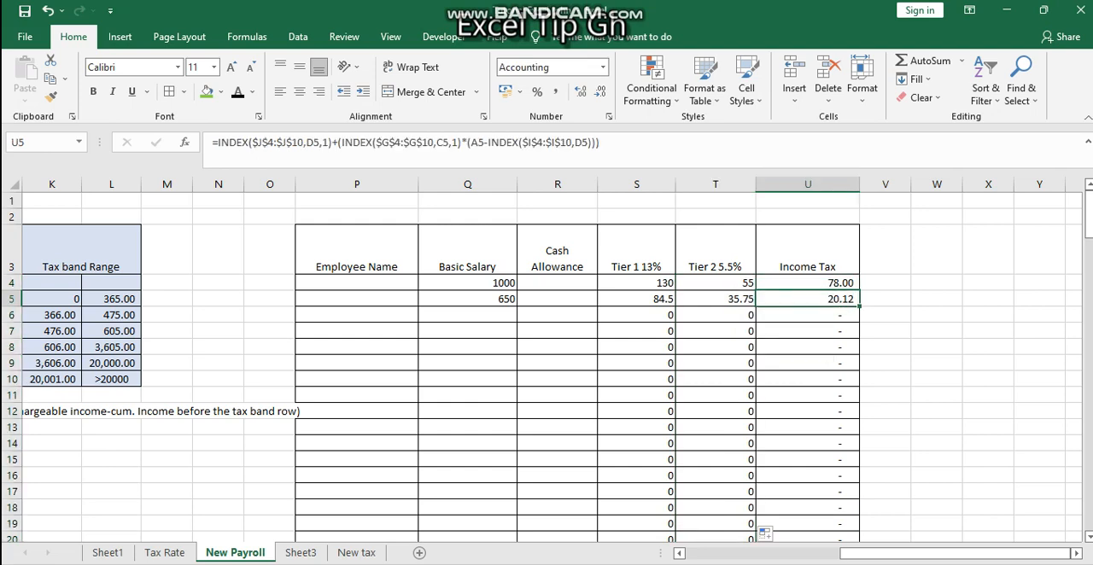
left_click(636, 299)
scroll(637, 299, "left", 7)
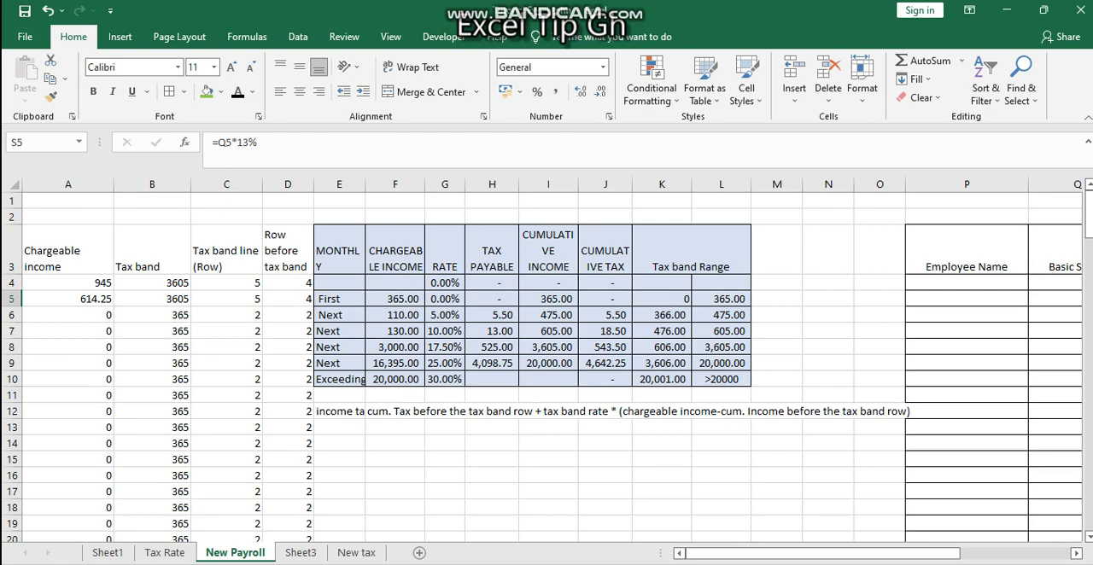
scroll(546, 358, "right", 7)
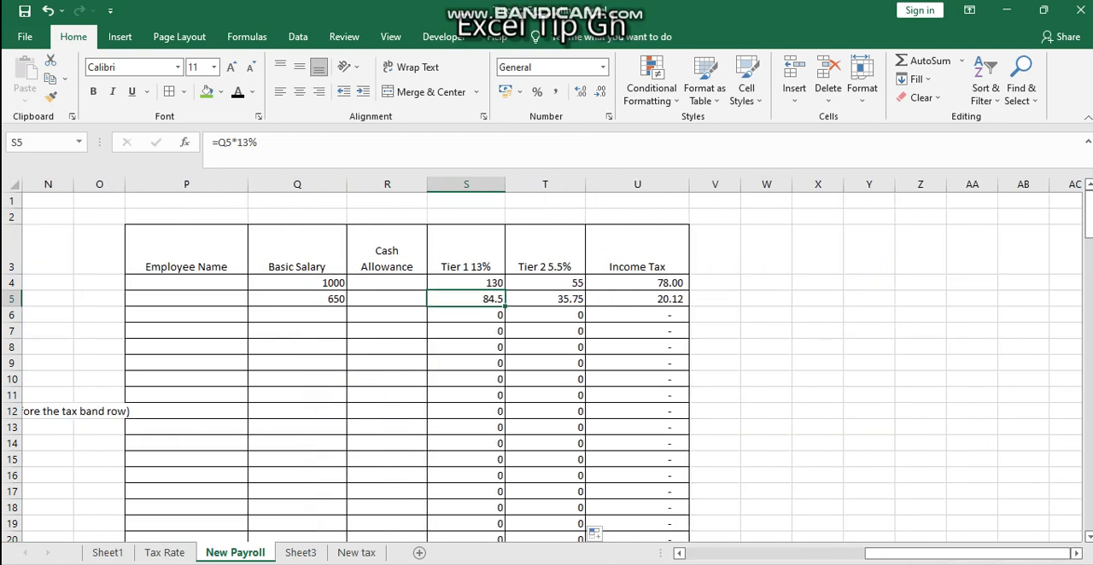
scroll(546, 358, "left", 6)
scroll(546, 359, "right", 4)
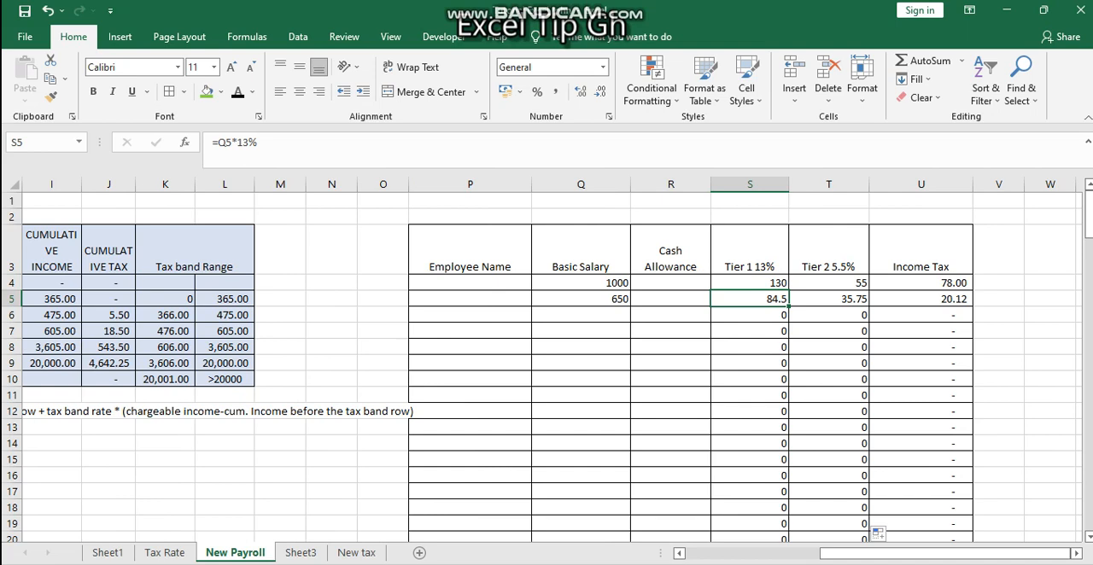
Copy the Income Tax column U into column V as an additional payroll column
left_click(470, 283)
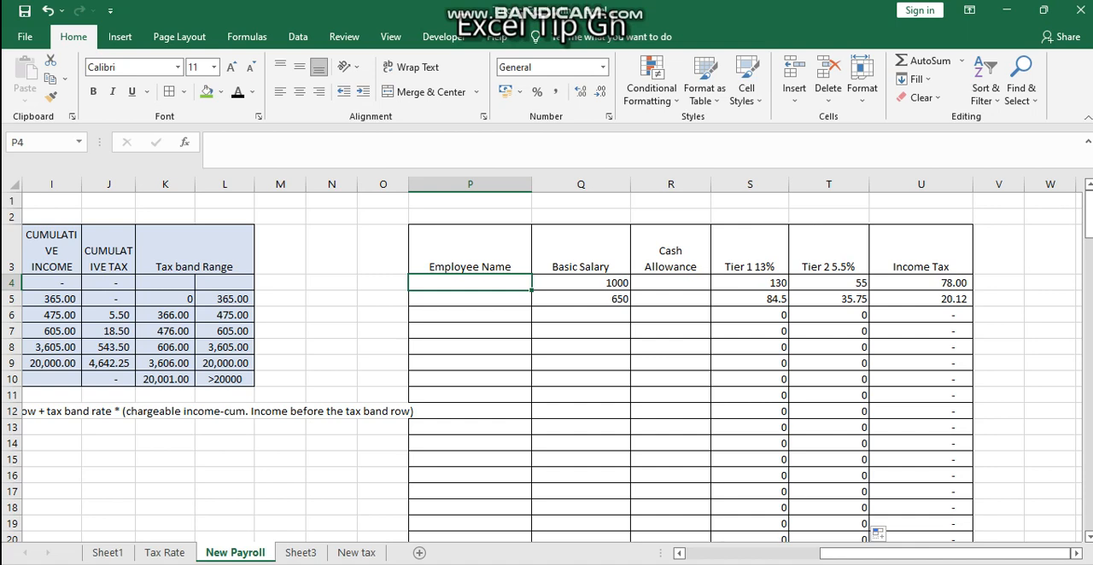
left_click(998, 251)
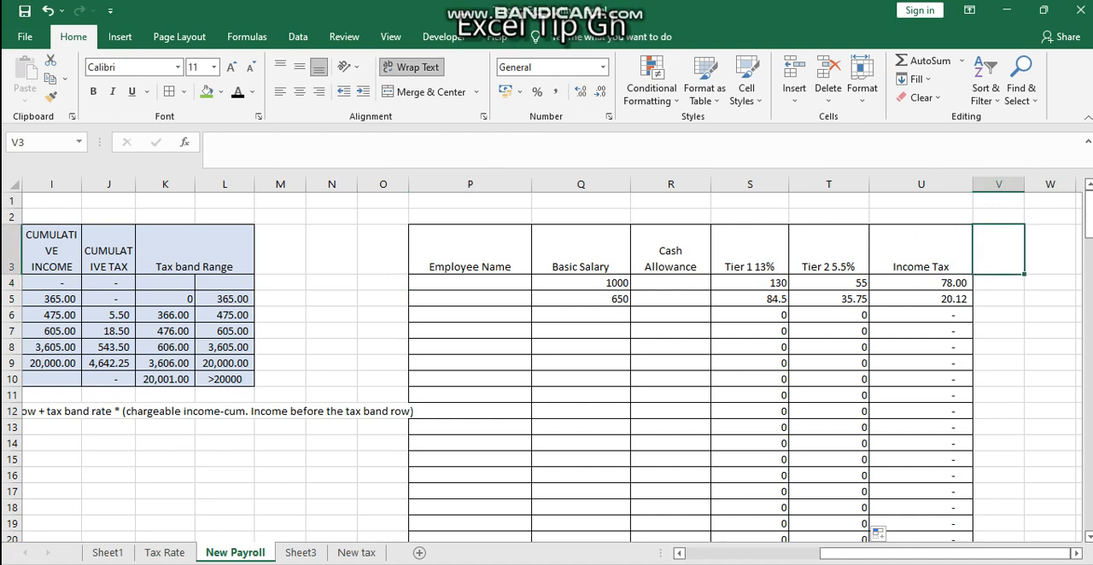
left_click(921, 185)
key("ctrl+c")
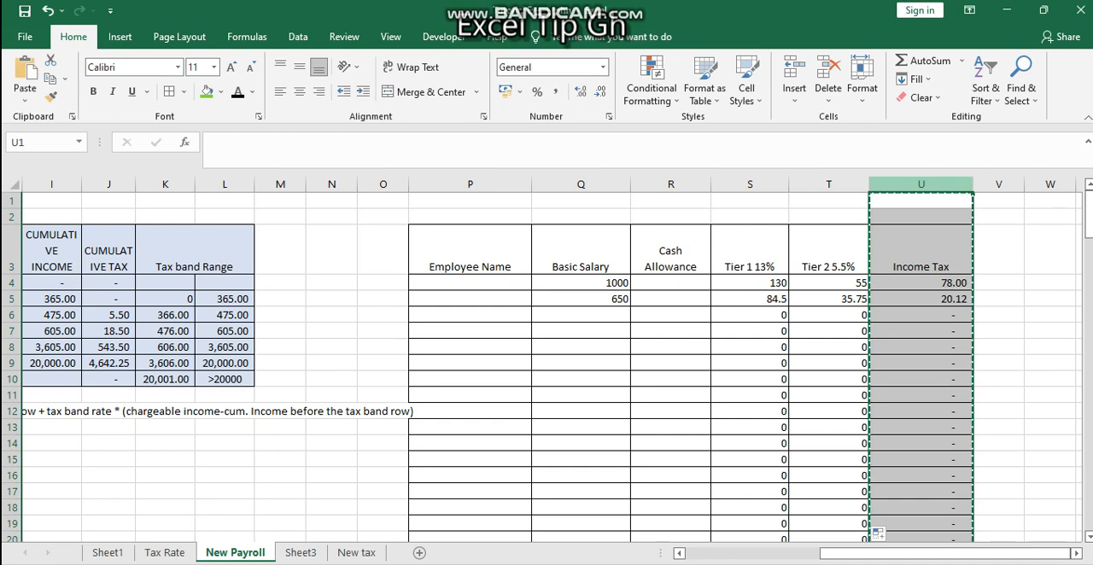
left_click(999, 184)
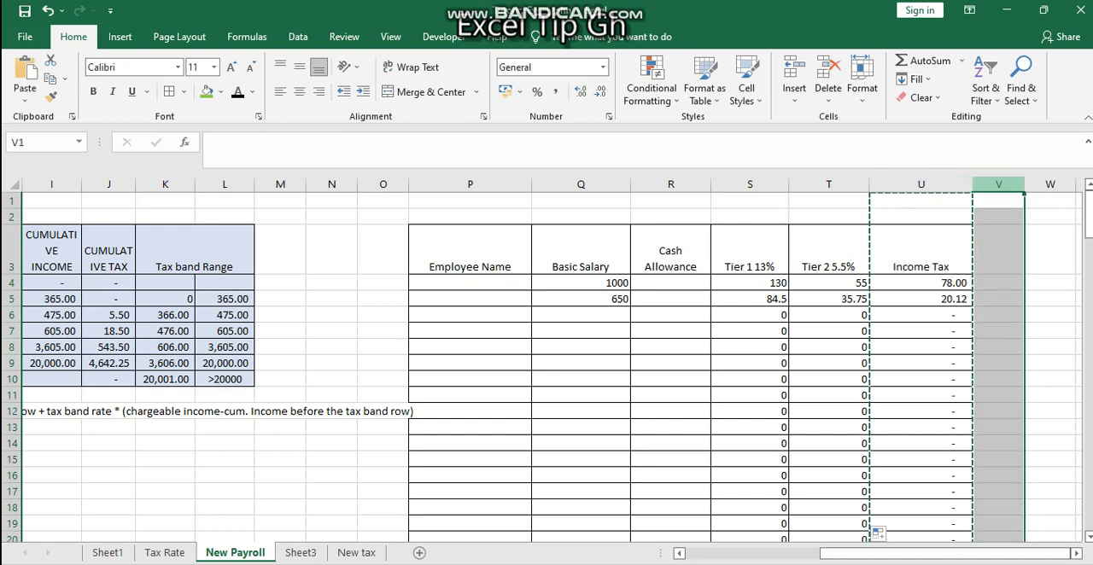
key("ctrl+v")
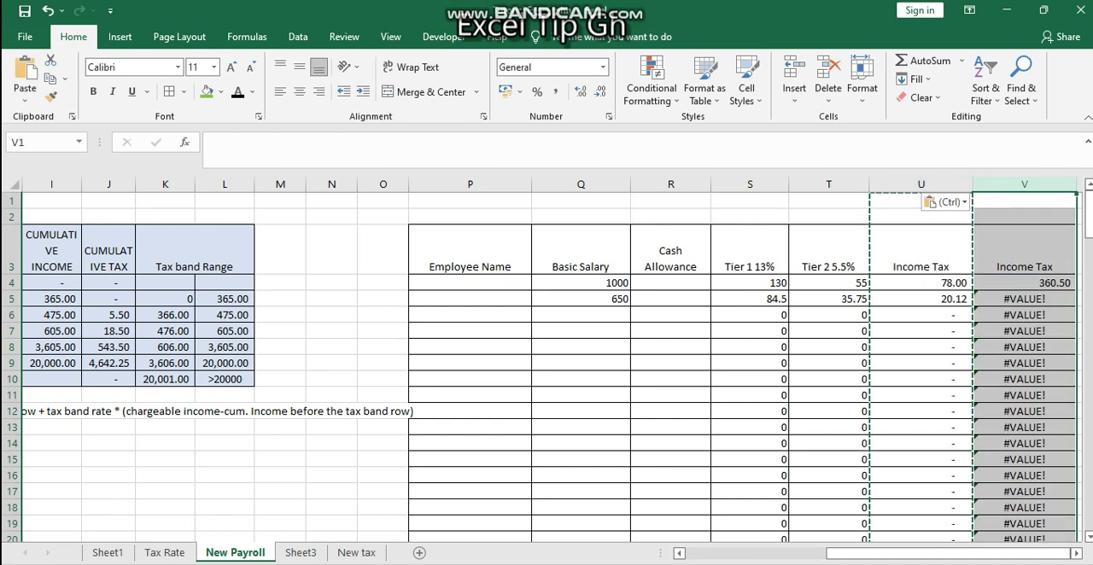
Clear the copied formulas from column V, from V4 down, keeping the header and borders
left_click_drag(1024, 300, 1024, 285)
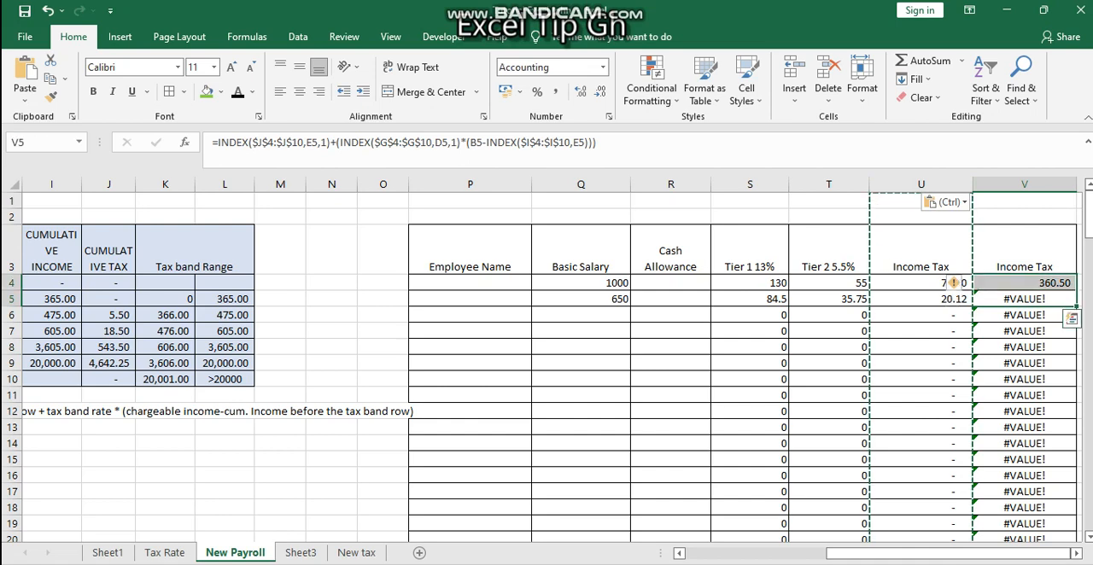
key("ctrl+shift+Down")
key("Delete")
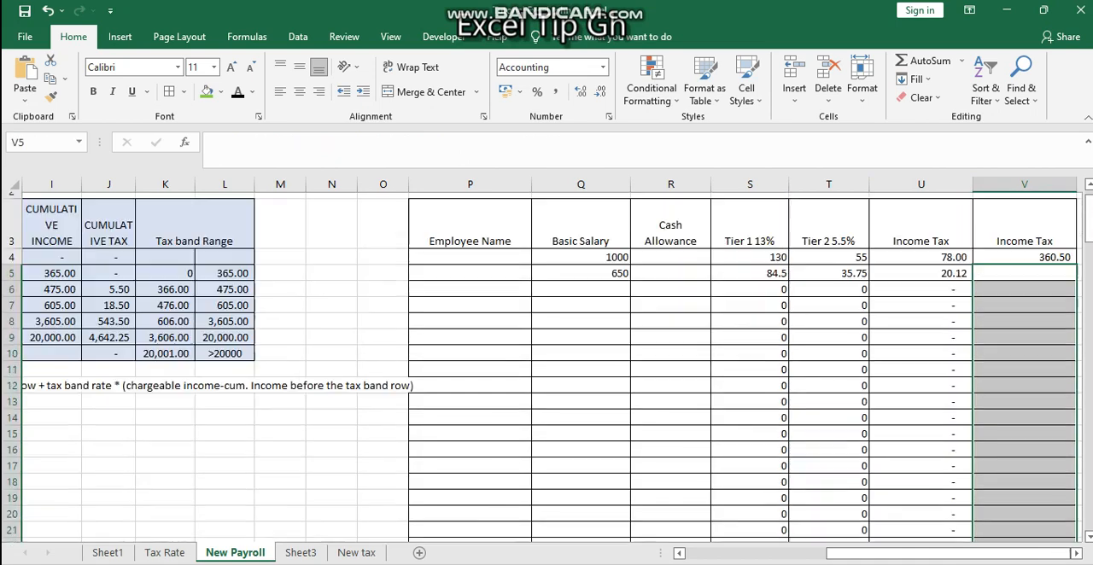
key("Up")
key("Delete")
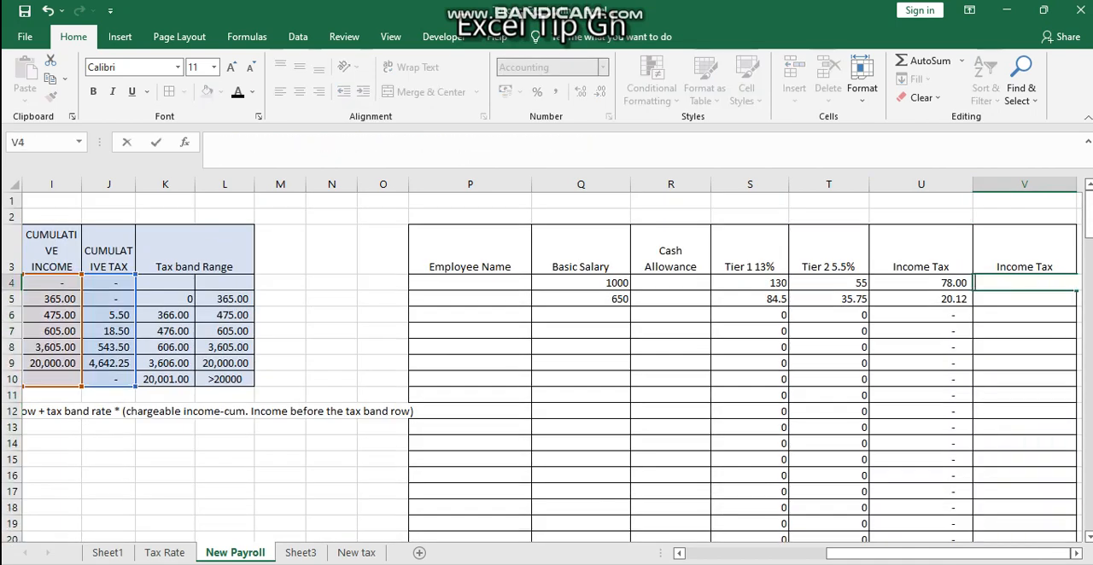
Enter the formula =Q4+R4-T4-U4 in V4 to deduct Tier 2 and income tax from salary plus allowance
key("Up")
key("Down")
type("=")
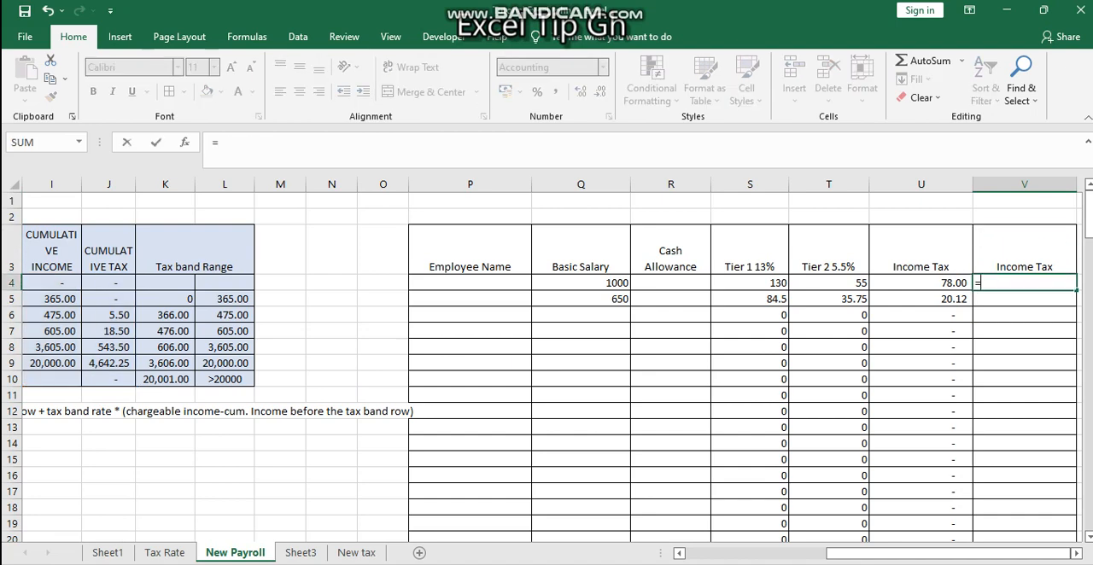
key("Left")
key("Left")
key("Left")
key("Left")
key("Left")
key("Left")
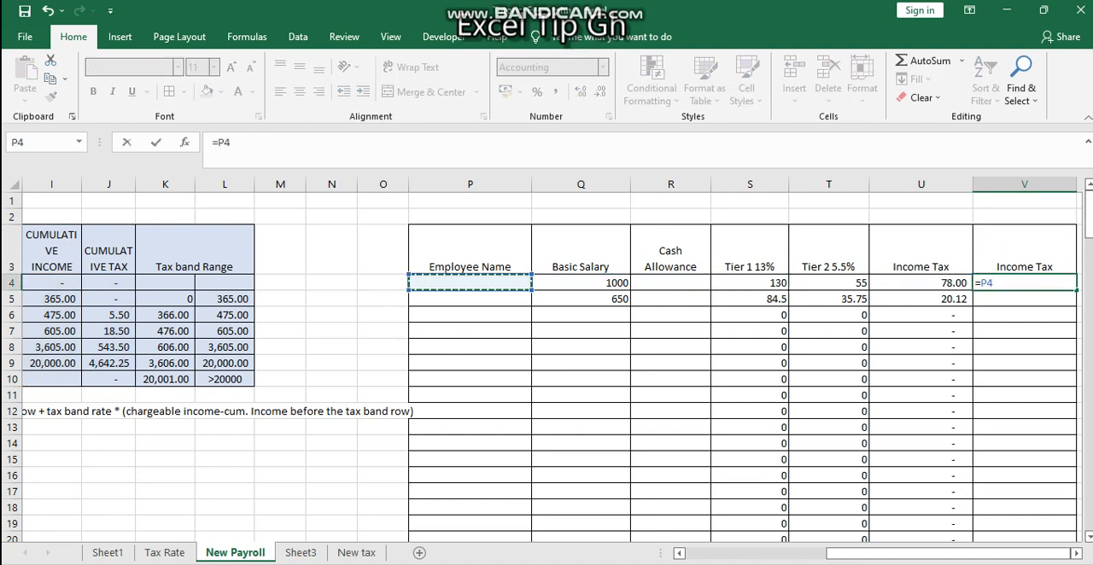
key("Right")
type("+")
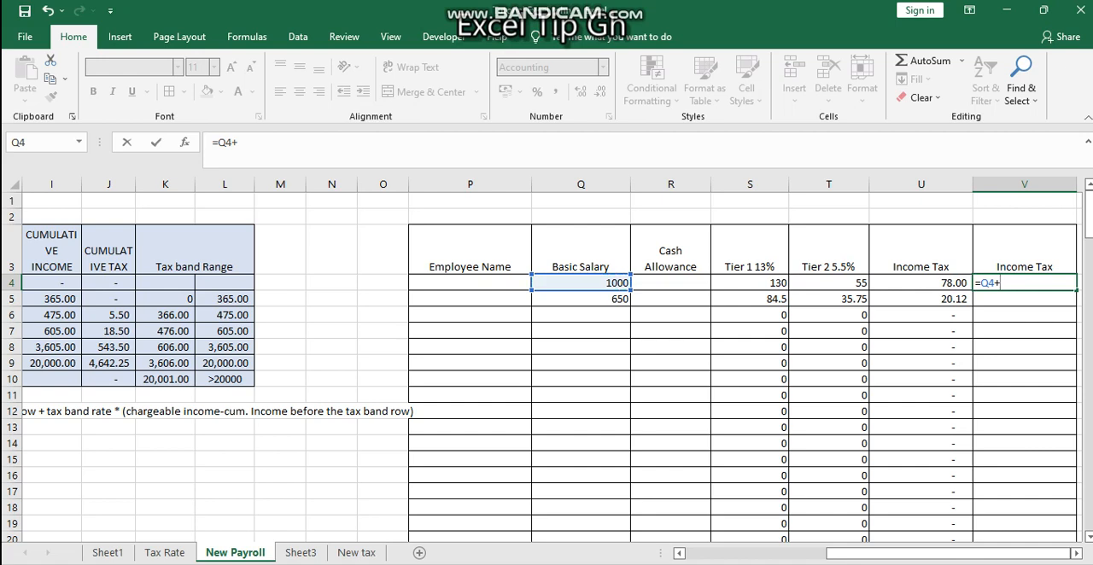
key("Left")
key("Left")
key("Left")
key("Left")
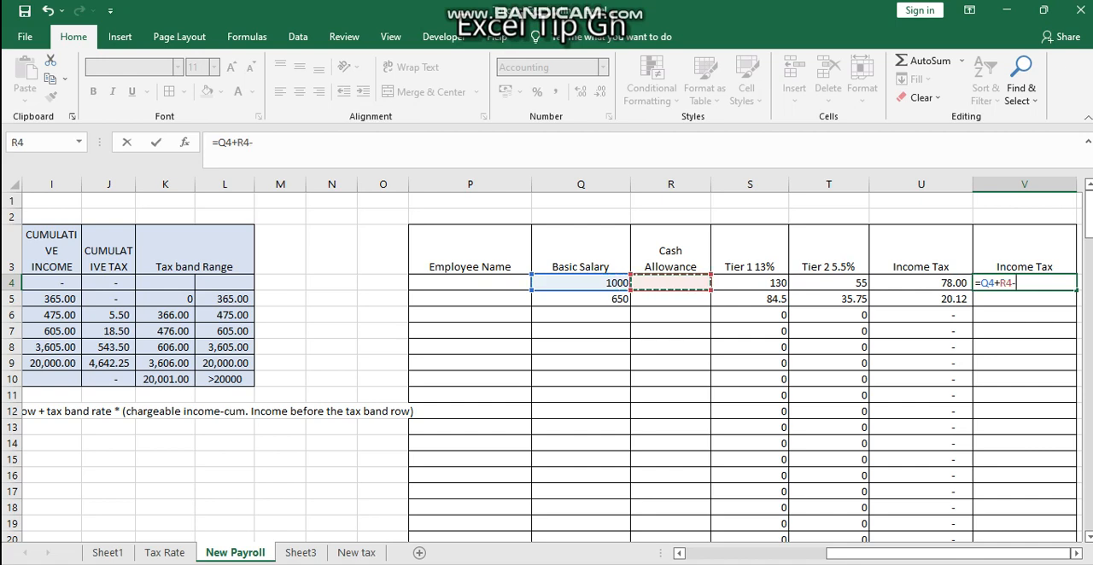
type("-")
key("Left")
key("Left")
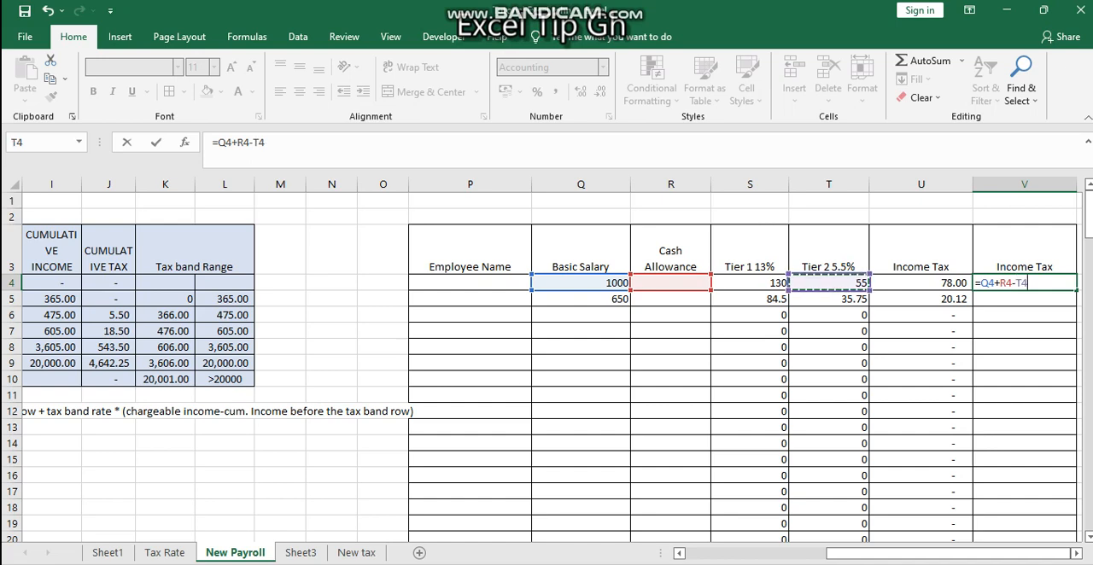
type("-")
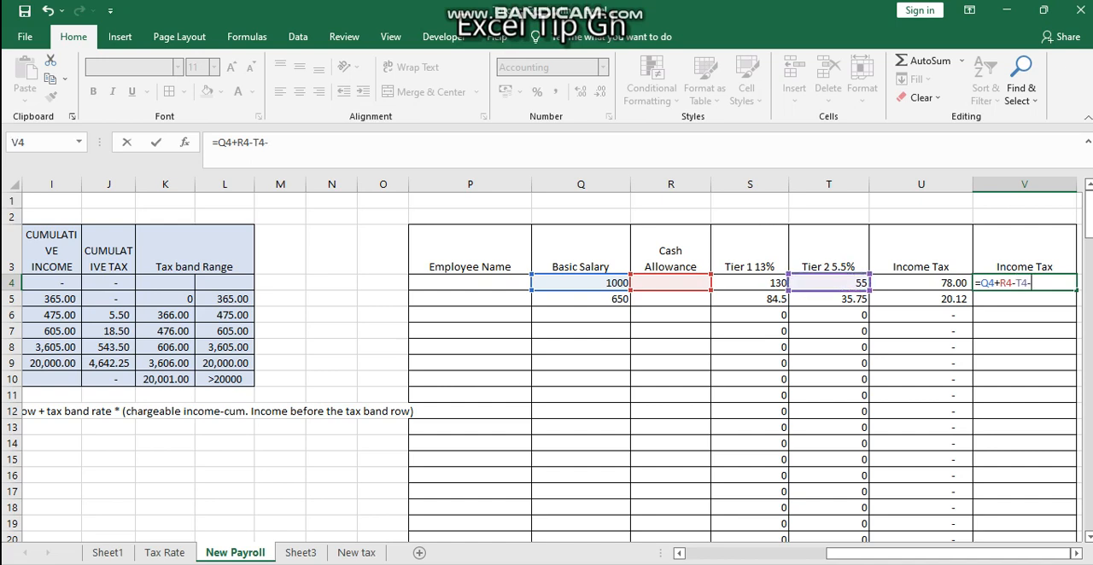
key("Left")
key("Return")
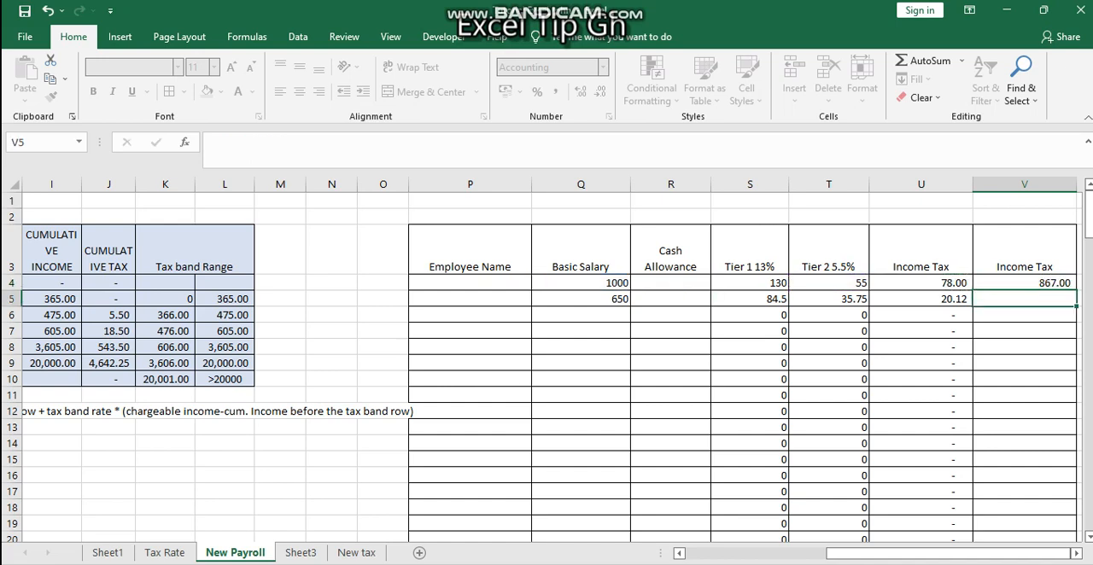
Fill the V4 formula down the rest of the payroll table's column V
key("Up")
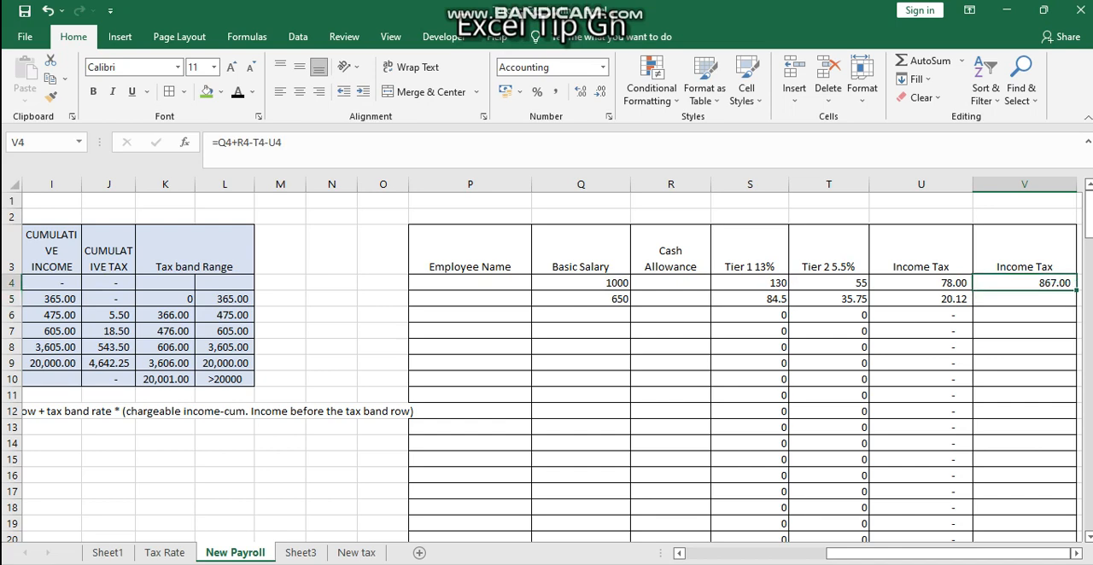
key("ctrl+shift+Down")
key("ctrl+d")
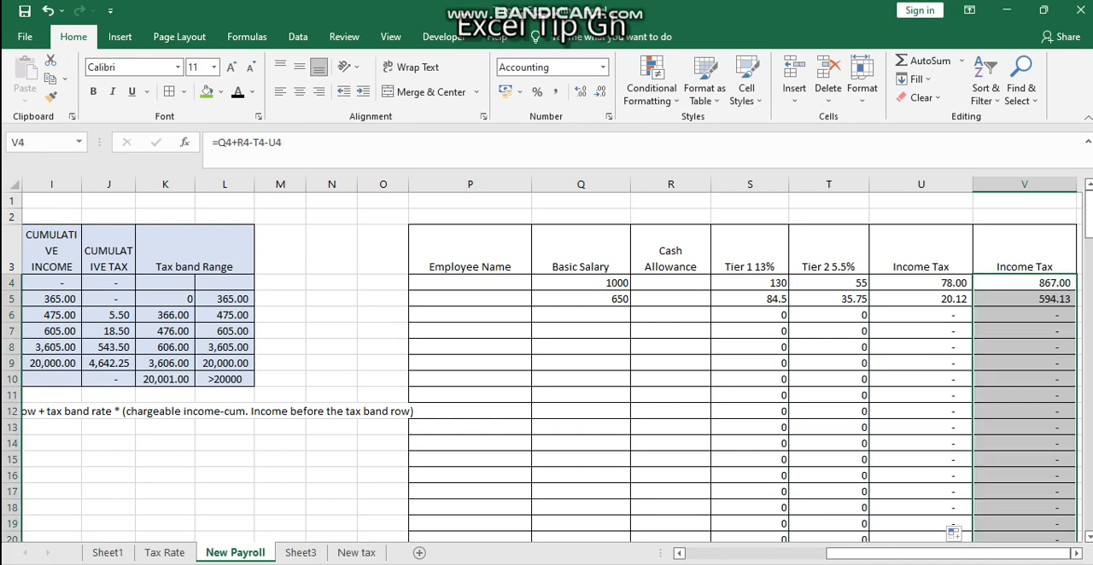
key("Left")
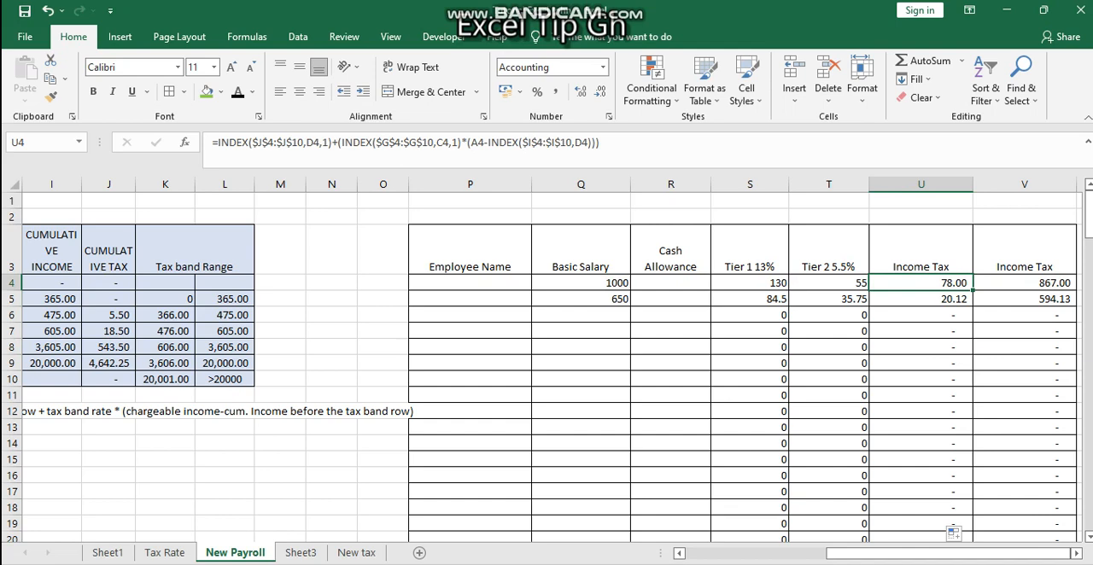
Examine the chargeable income formula in A5 and the payroll cells it references, along with the Tier 1 formulas in column S
left_click(750, 316)
scroll(750, 315, "left", 2)
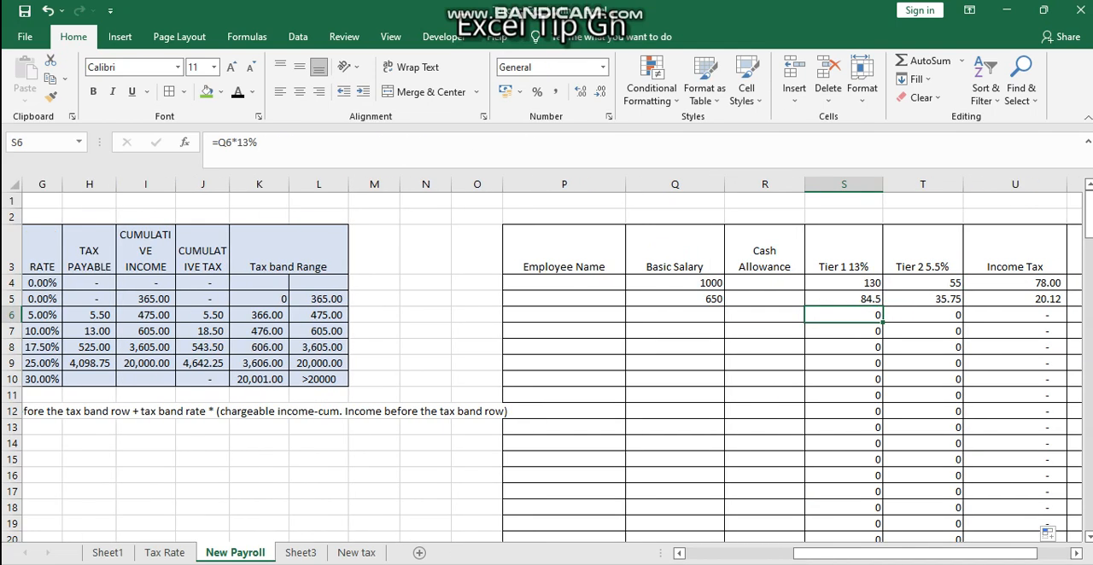
scroll(547, 367, "left", 6)
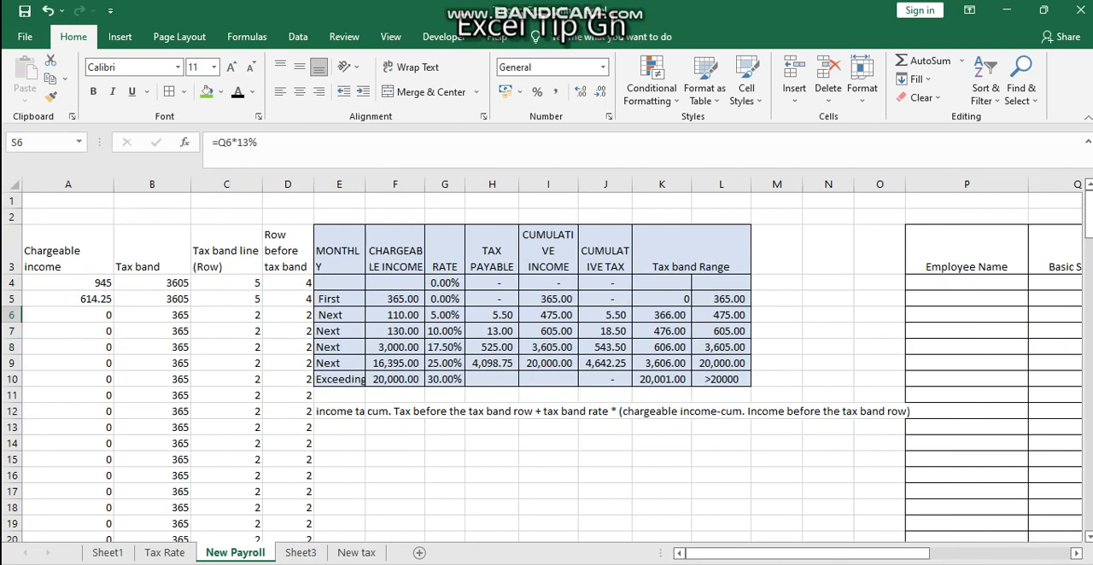
double_click(68, 298)
scroll(546, 367, "right", 4)
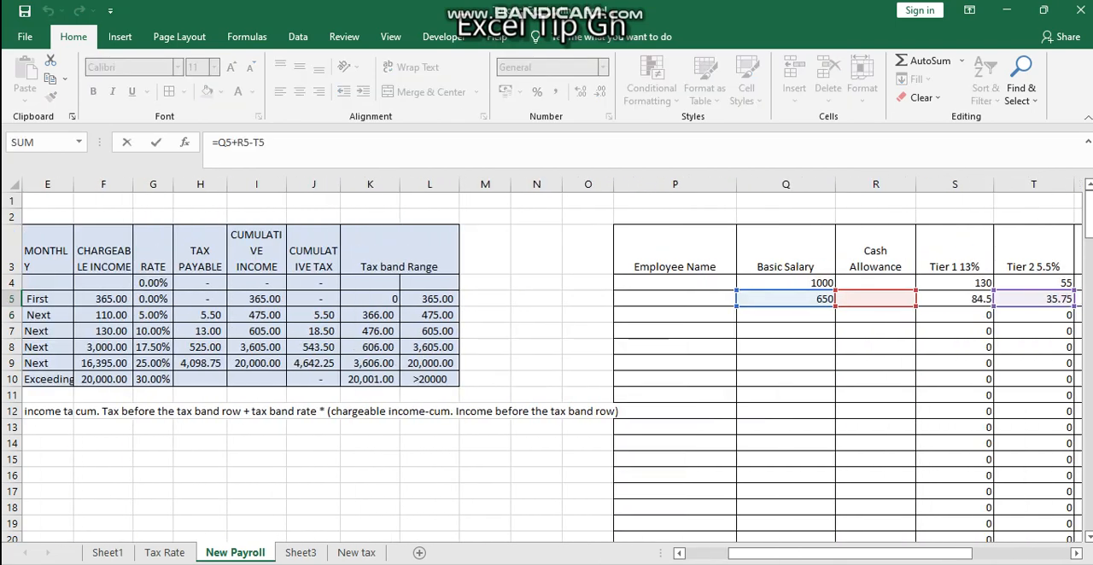
scroll(547, 367, "right", 6)
scroll(547, 367, "left", 5)
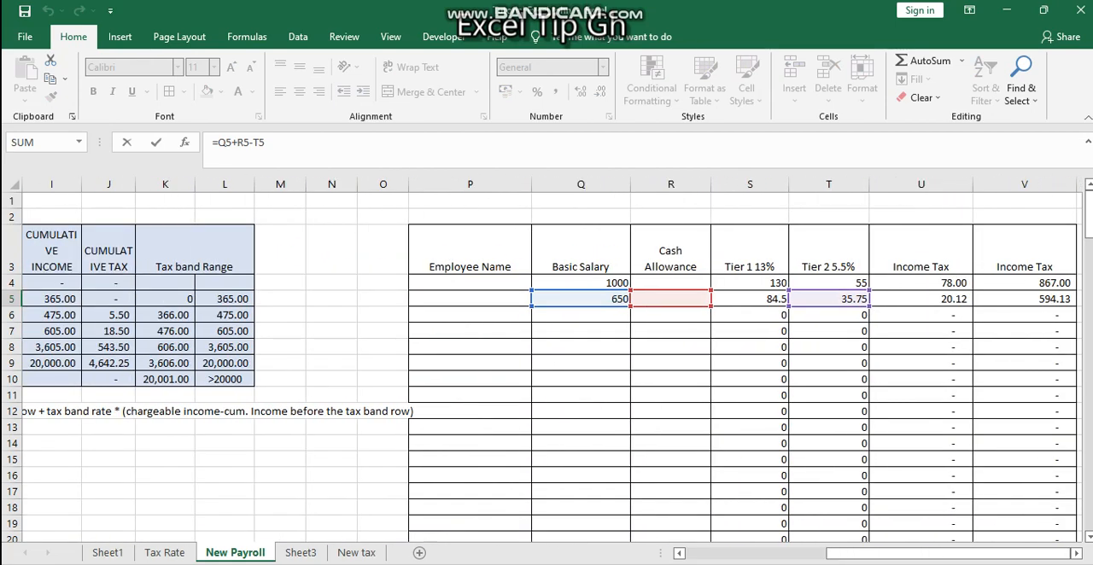
key("Escape")
scroll(546, 367, "right", 2)
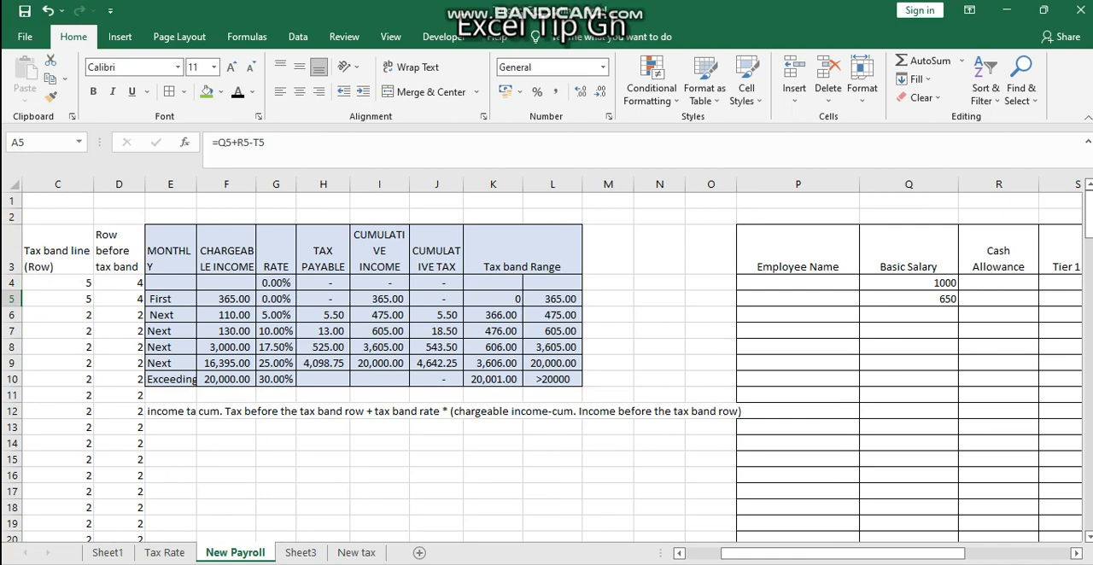
left_click(659, 282)
scroll(547, 367, "right", 6)
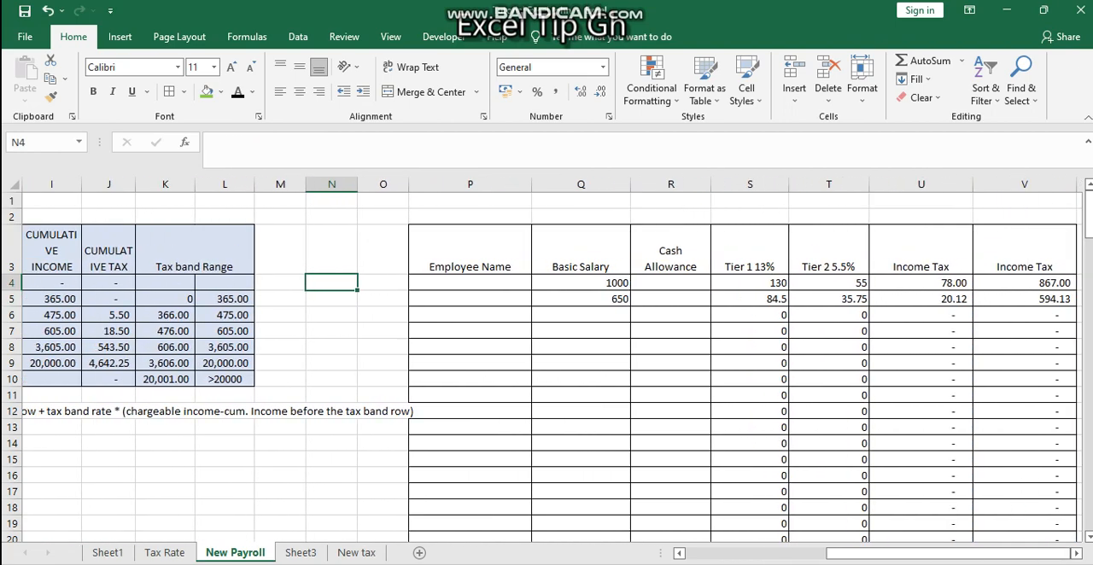
scroll(547, 368, "right", 4)
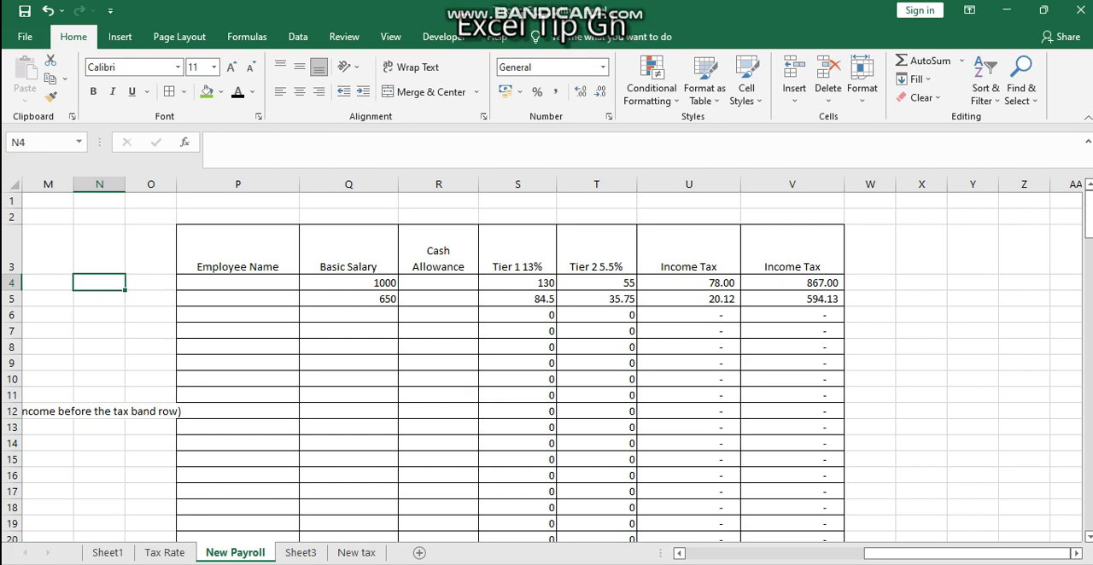
left_click(517, 298)
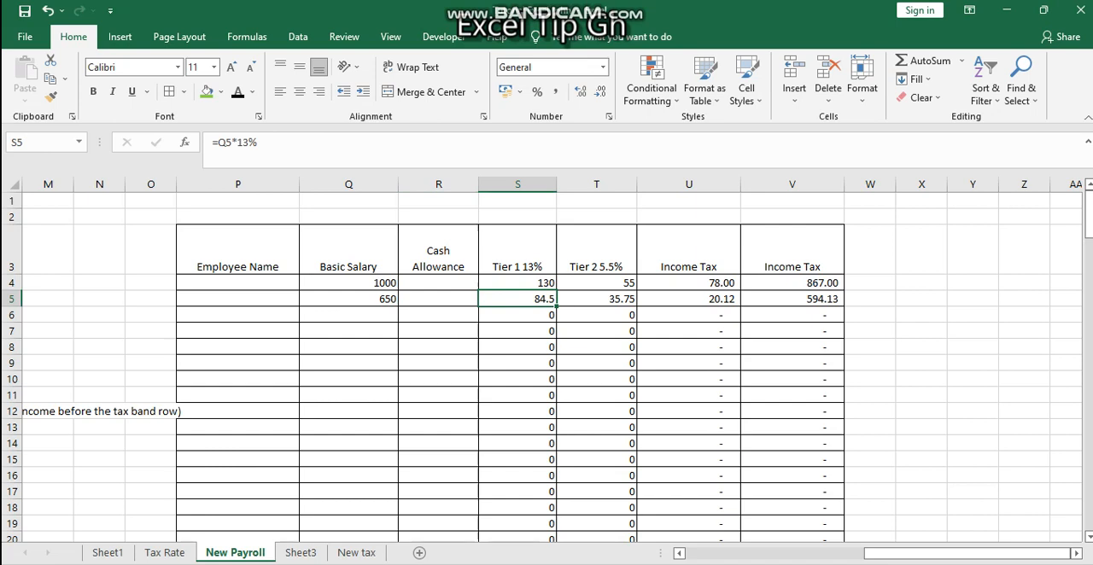